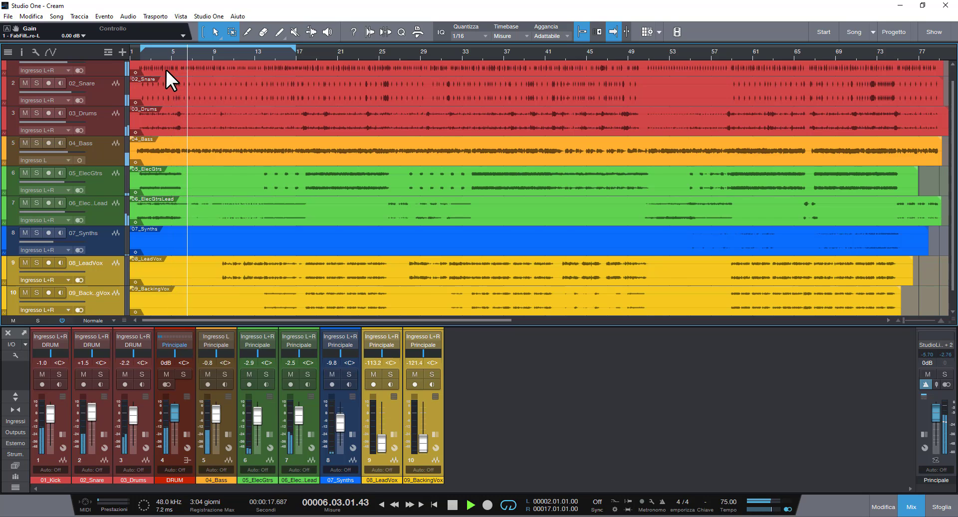
# Solo the DRUM bus and play a short passage of it from bar 2
pyautogui.press('space')
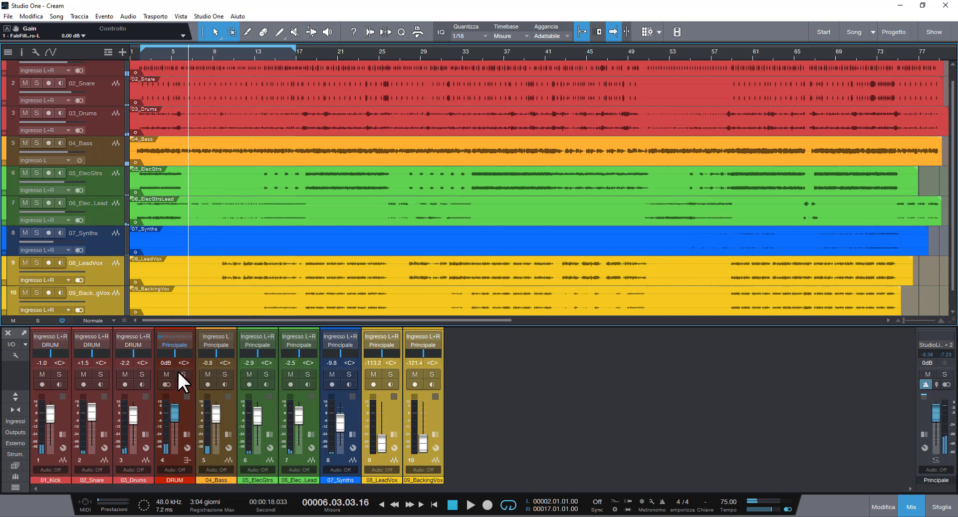
pyautogui.click(139, 54)
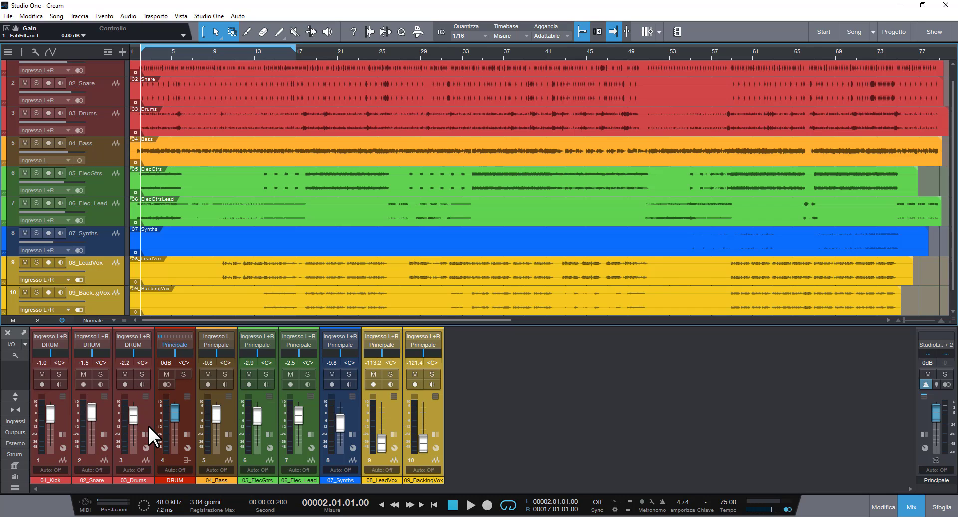
pyautogui.click(184, 374)
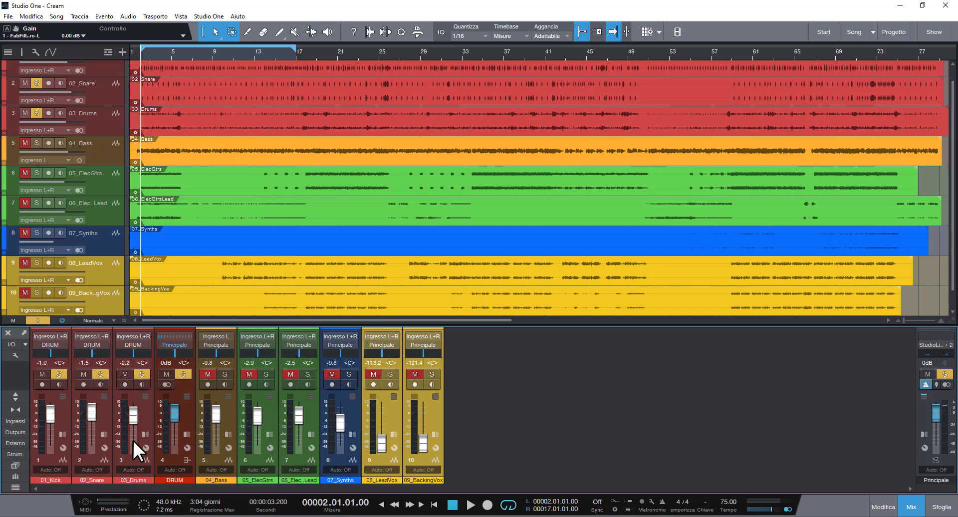
pyautogui.press('space')
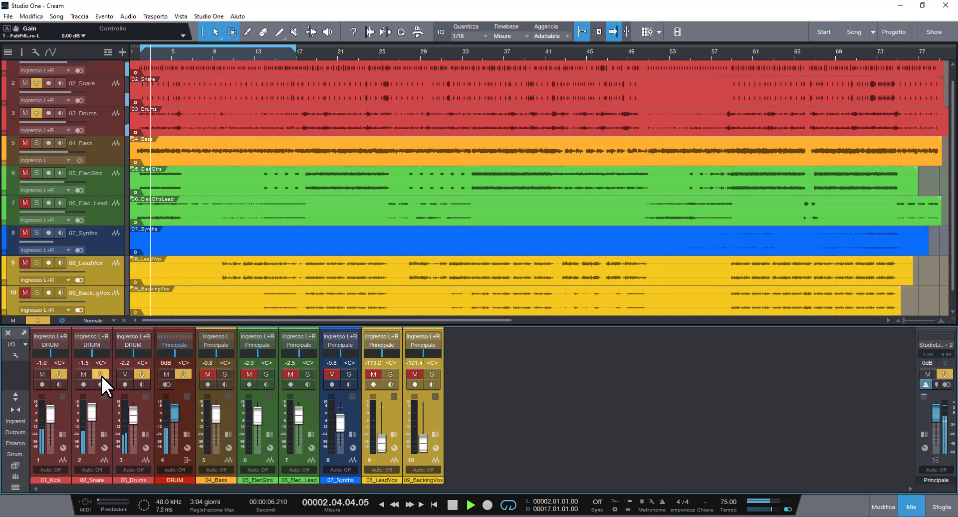
pyautogui.press('space')
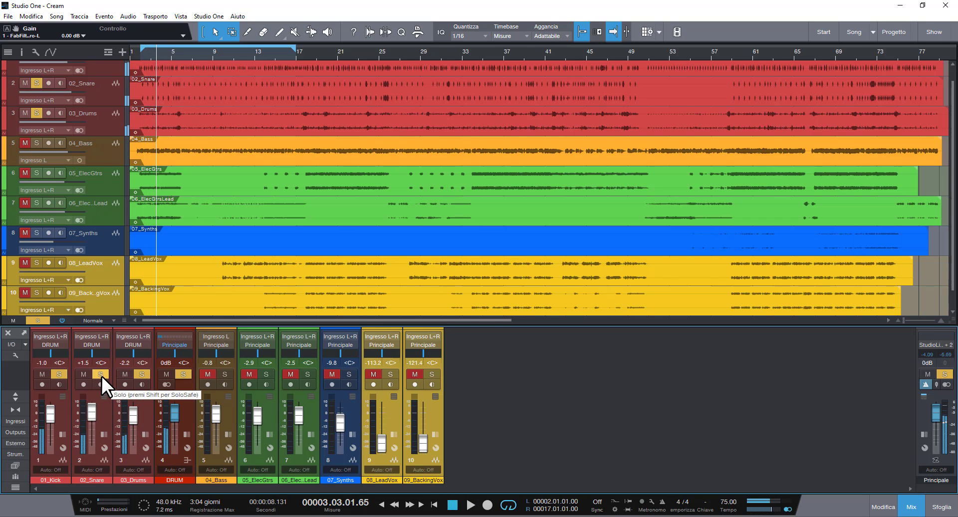
# Take 02_Snare and 03_Drums out of solo and play the kick on its own
pyautogui.click(101, 374)
pyautogui.click(142, 374)
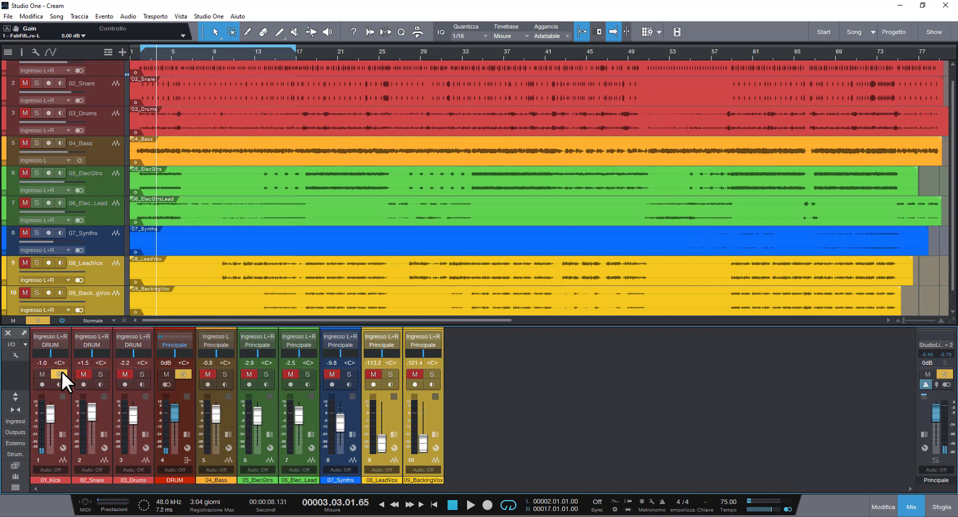
pyautogui.press('space')
# Expand the 01_Kick channel to show its inserts and add the CREAM2EQ plug-in
pyautogui.click(62, 434)
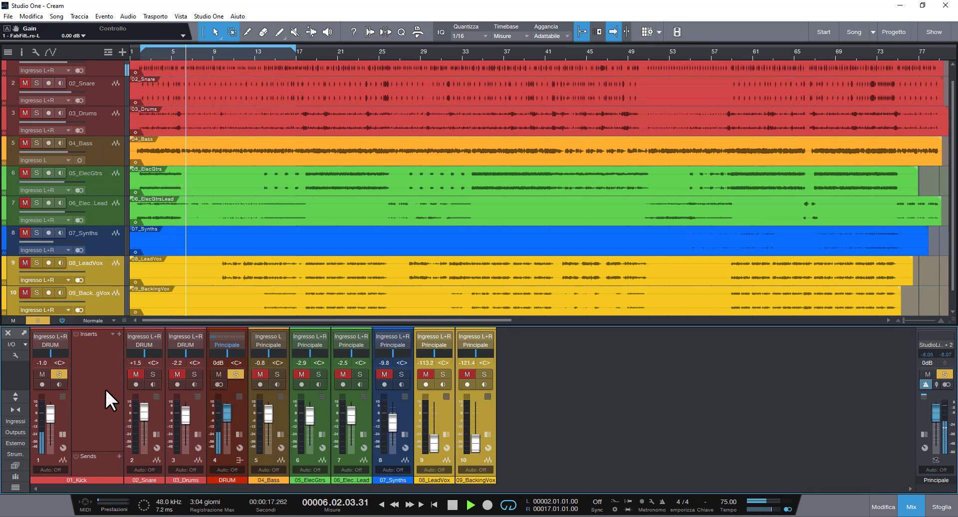
pyautogui.press('space')
pyautogui.click(118, 333)
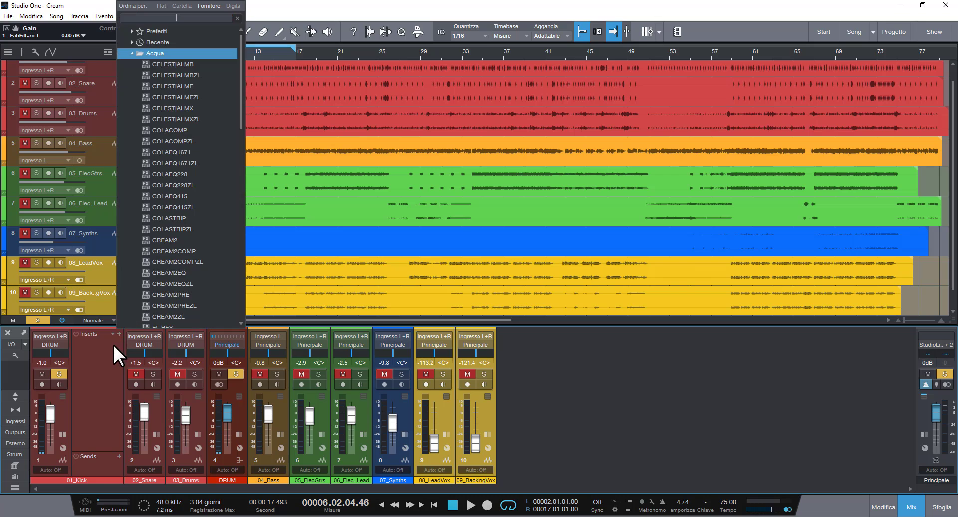
pyautogui.scroll(-1, 170, 197)
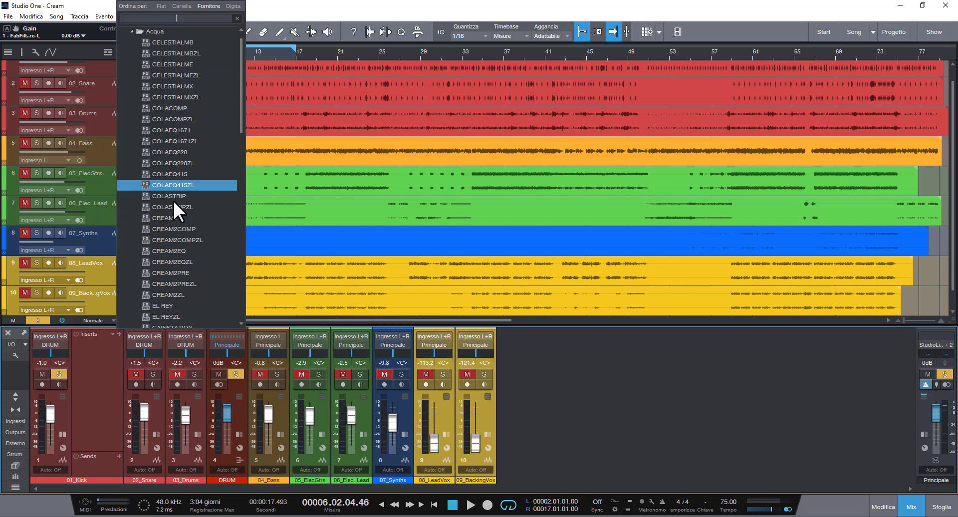
pyautogui.click(185, 248)
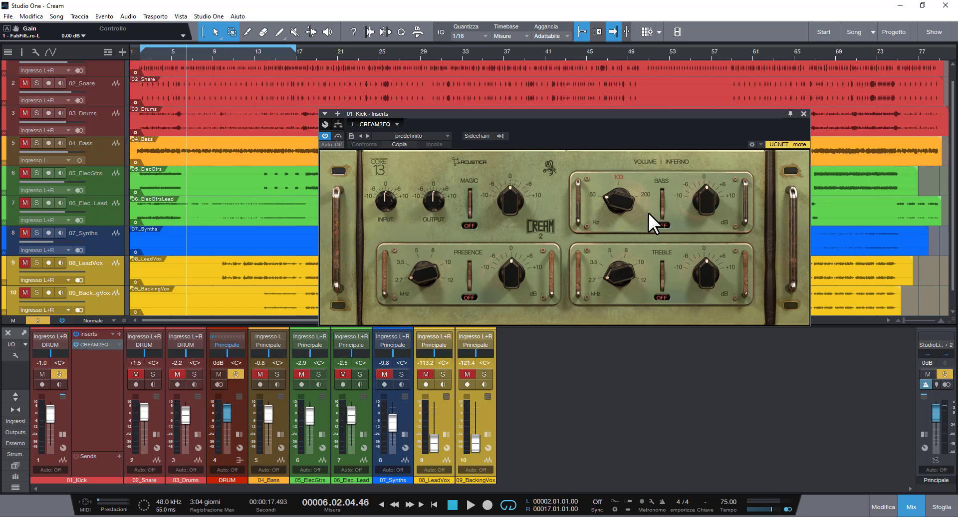
# Switch the kick EQ's bass band to L-A and slightly boost its gain during playback
pyautogui.press('space')
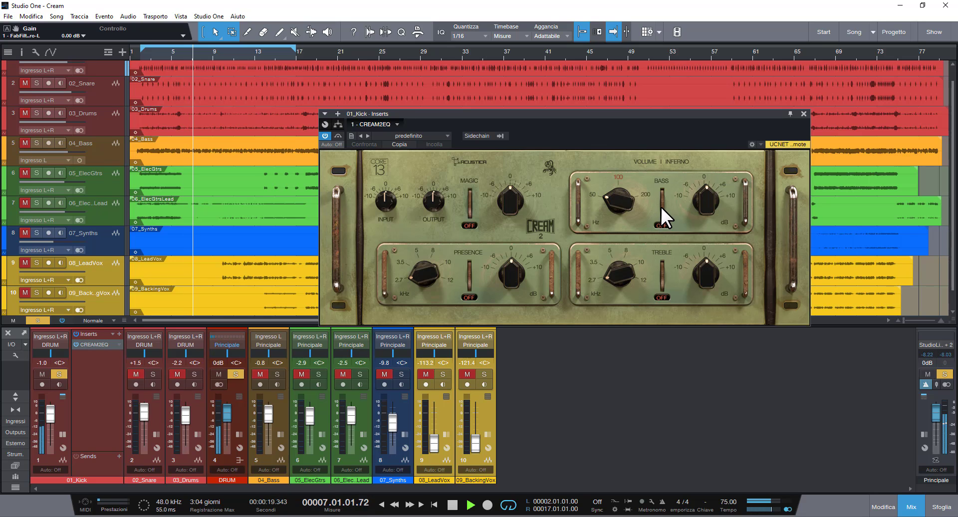
pyautogui.click(660, 205)
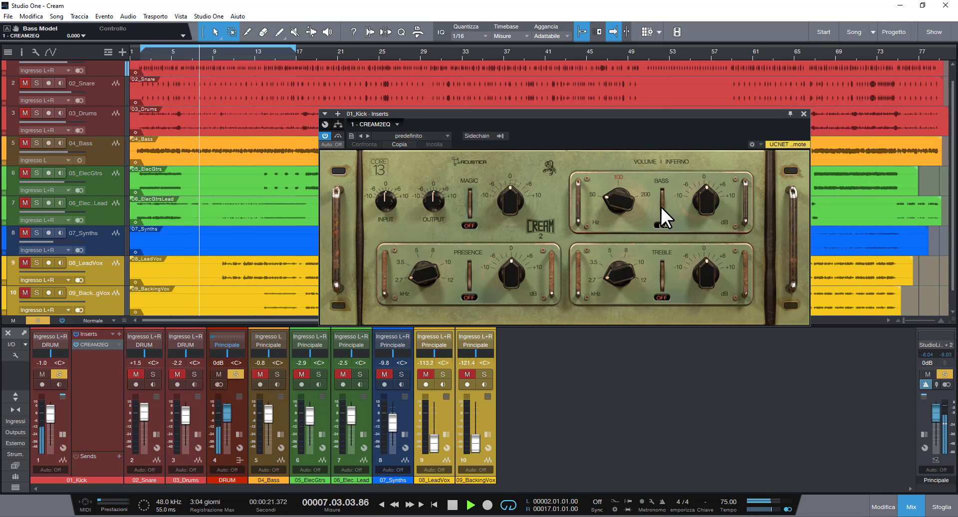
pyautogui.moveTo(704, 204); pyautogui.dragTo(711, 190)
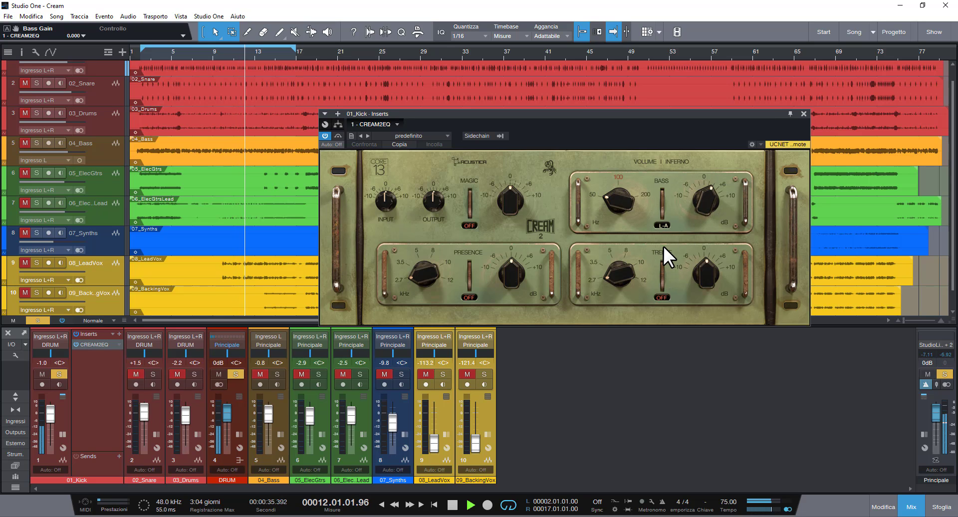
pyautogui.press('space')
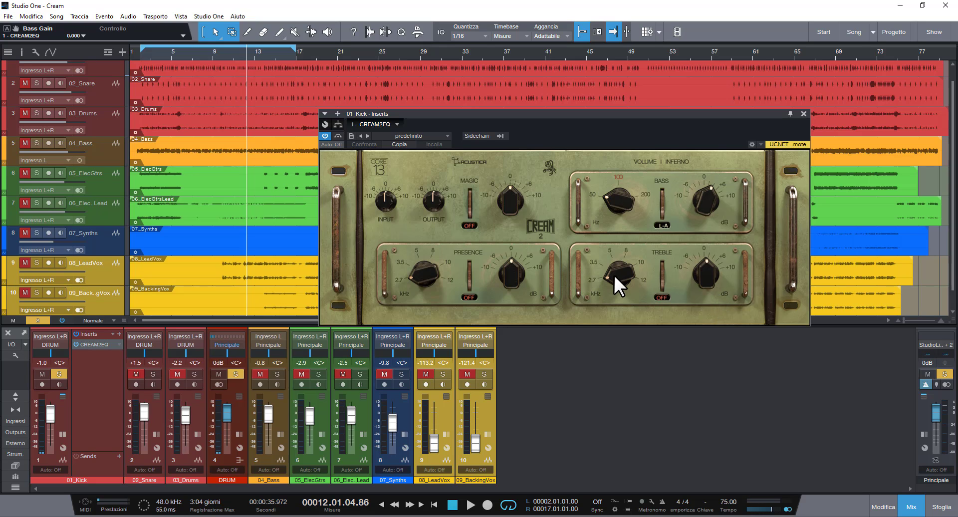
# Set the kick EQ's treble band to about 5 kHz in P-A mode and slightly boost its gain
pyautogui.scroll(2, 618, 277)
pyautogui.press('space')
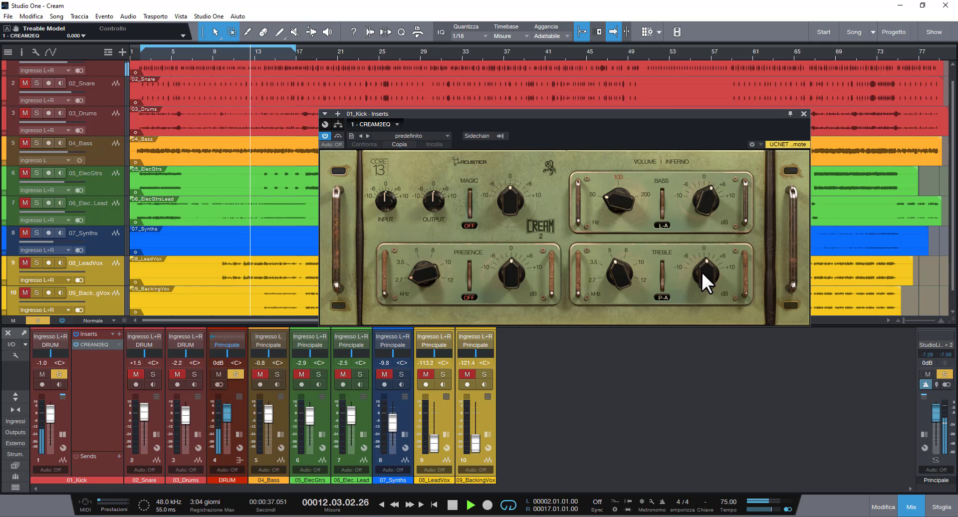
pyautogui.moveTo(701, 271); pyautogui.dragTo(705, 262)
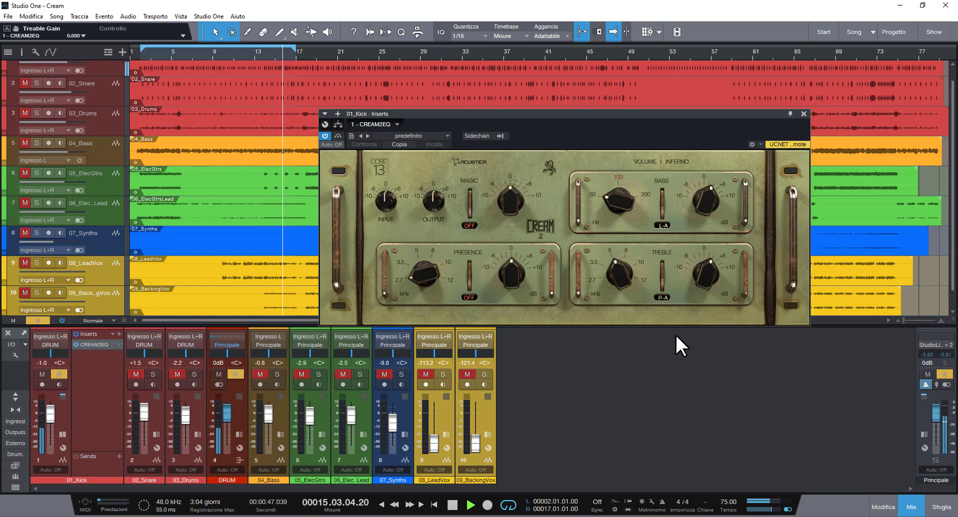
pyautogui.press('space')
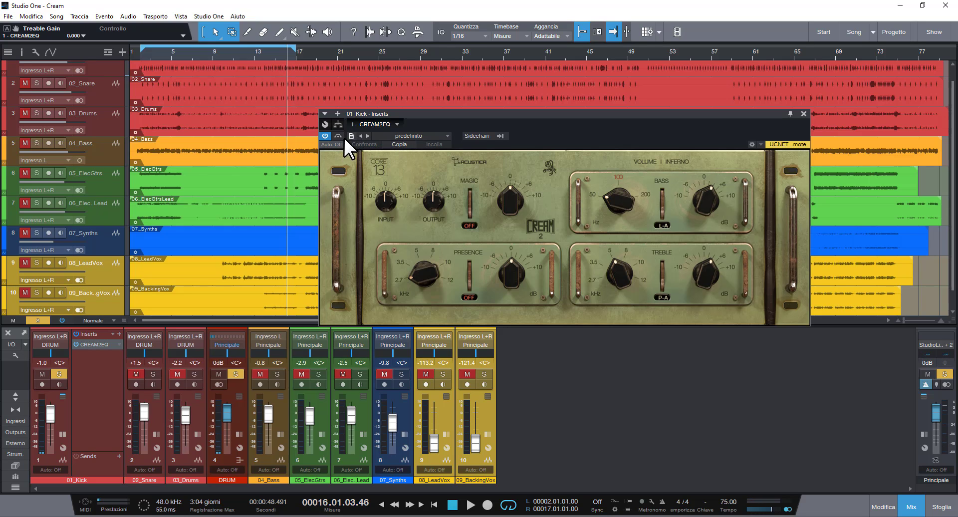
# Play the kick from bar 5 and compare its sound with CREAM2EQ bypassed and active
pyautogui.click(168, 59)
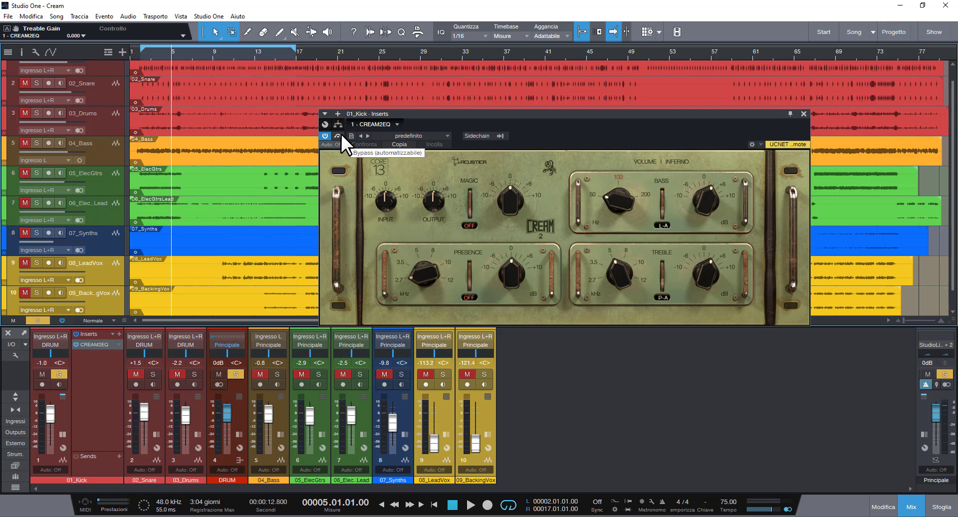
pyautogui.press('space')
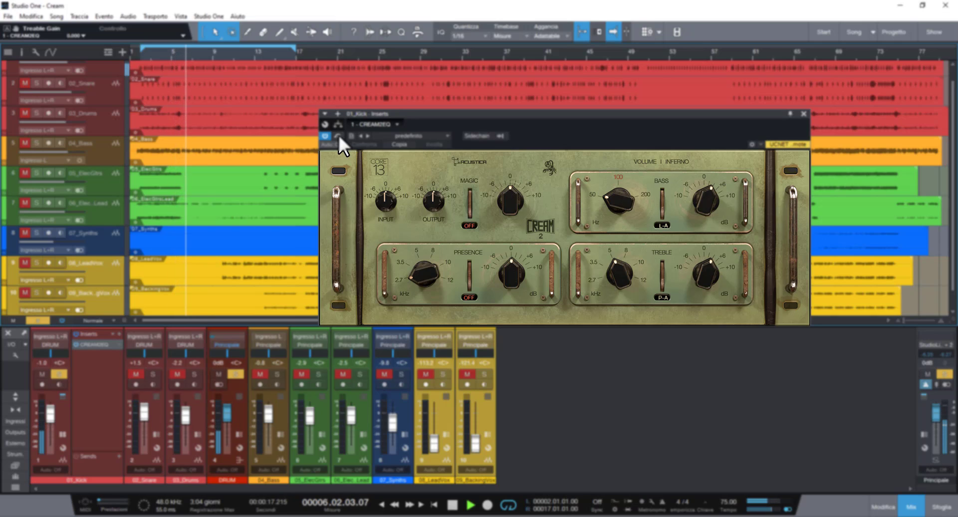
pyautogui.click(339, 134)
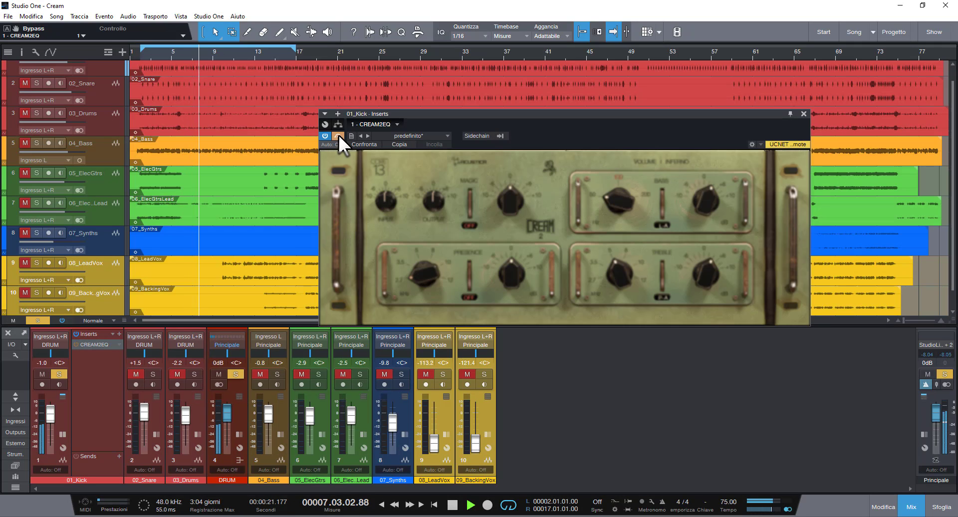
pyautogui.click(339, 135)
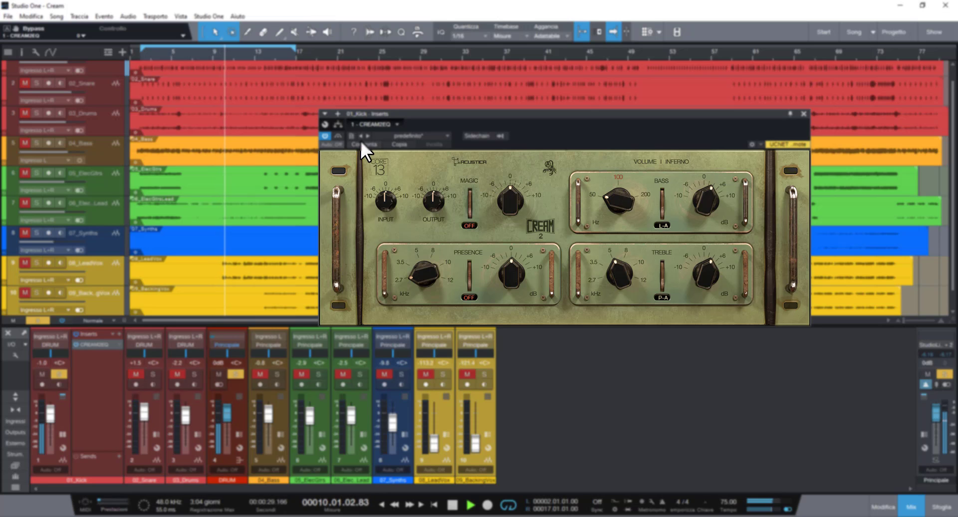
pyautogui.click(339, 135)
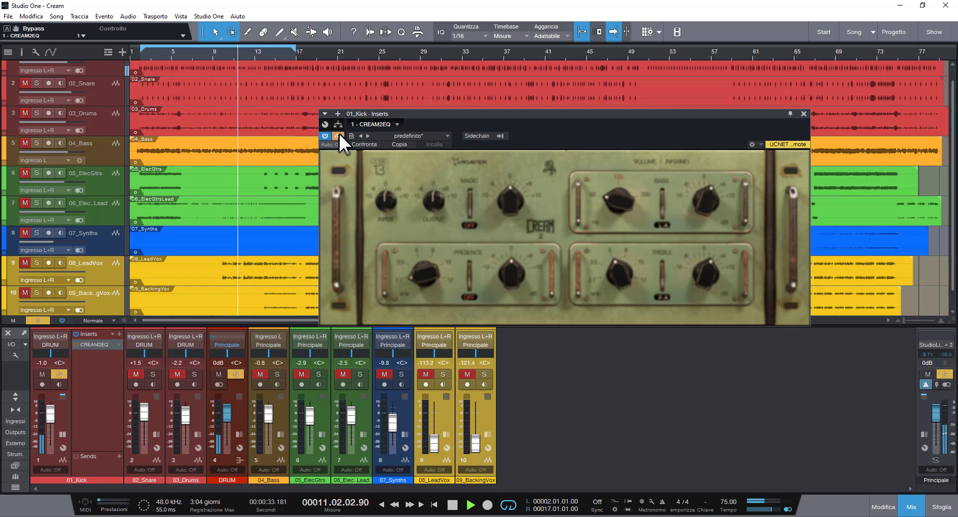
pyautogui.click(339, 134)
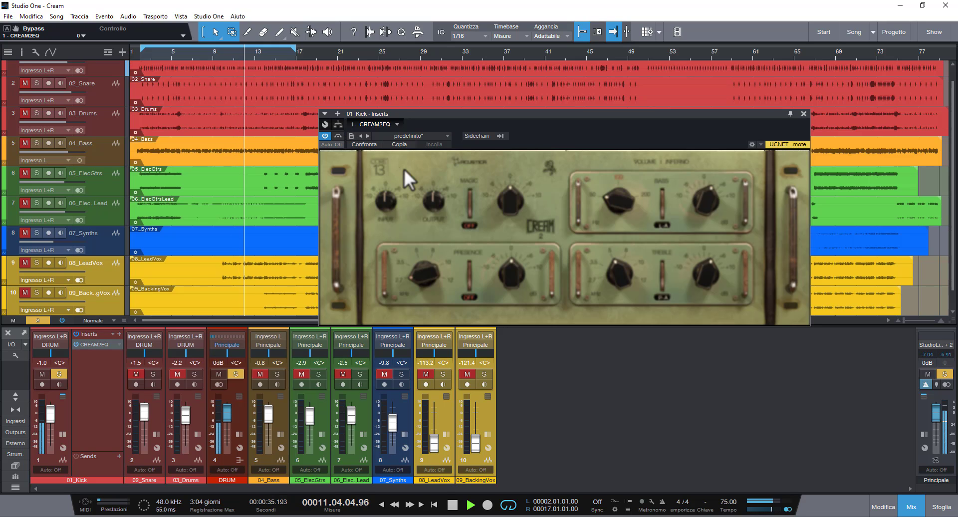
pyautogui.press('space')
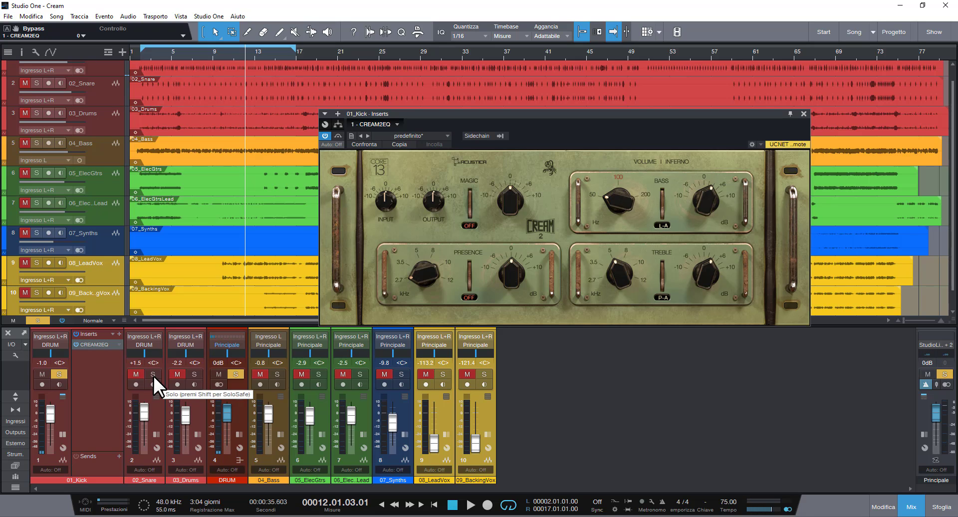
# Solo 02_Snare together with the kick, play both, and expand the snare channel's inserts
pyautogui.click(154, 375)
pyautogui.press('space')
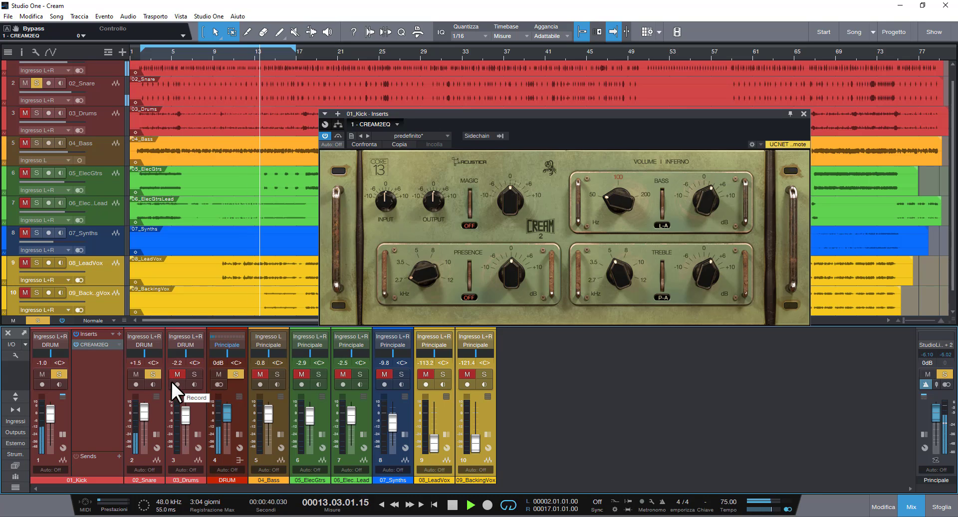
pyautogui.click(155, 434)
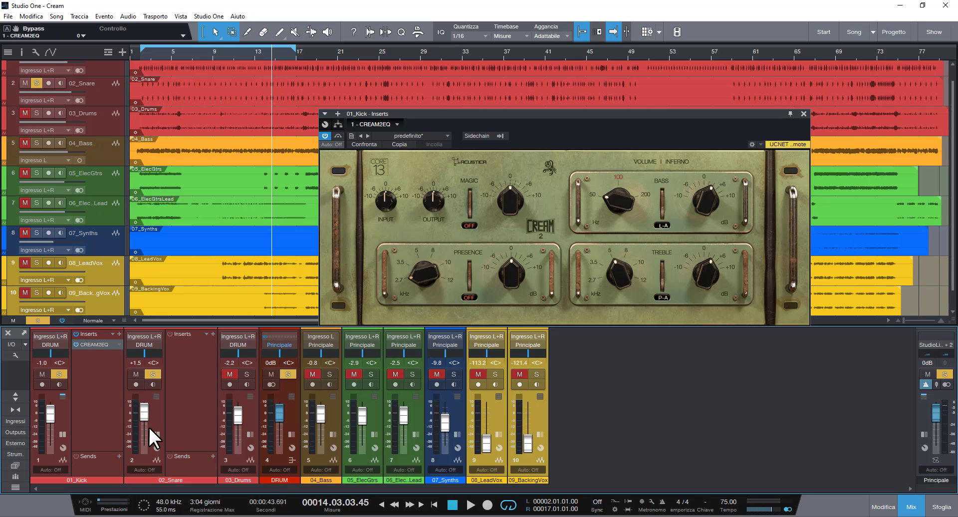
# Play the kick and snare from bar 4 and close the kick's CREAM2EQ window
pyautogui.click(158, 52)
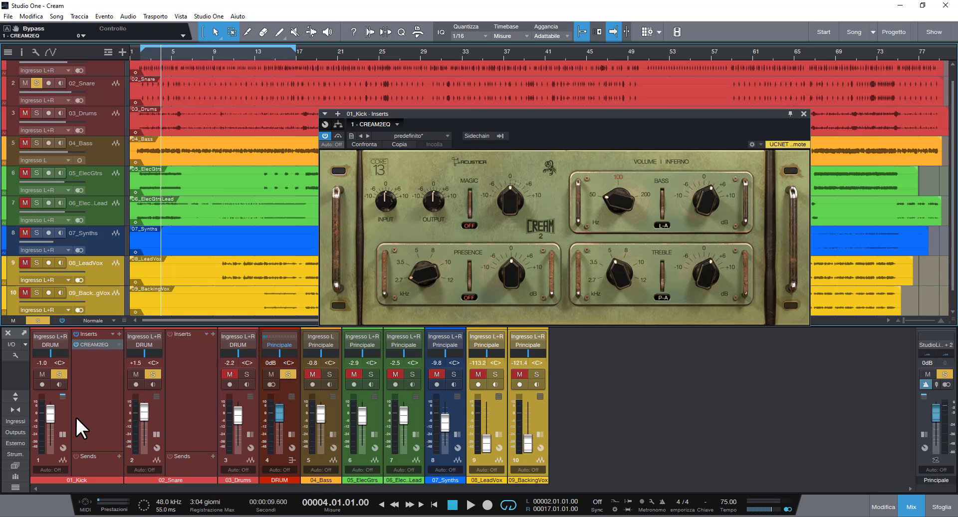
pyautogui.press('space')
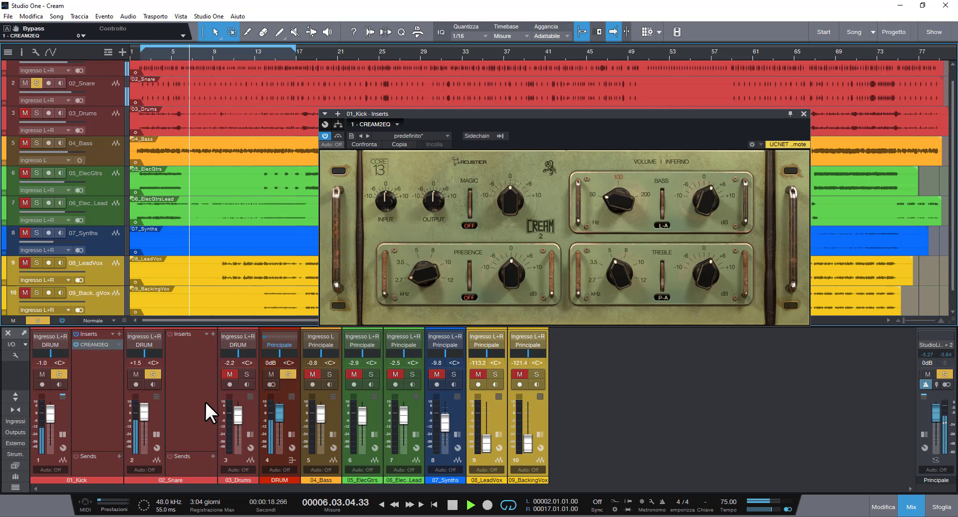
pyautogui.click(803, 114)
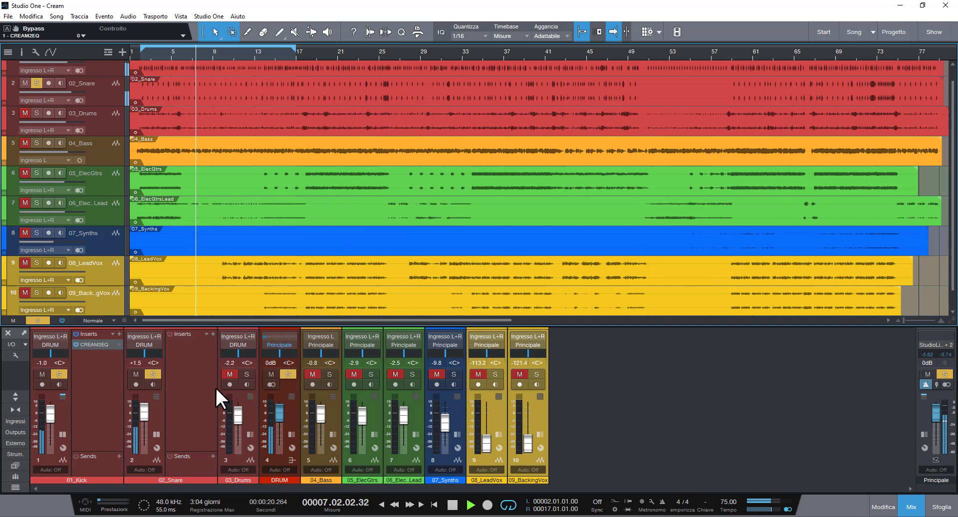
pyautogui.press('space')
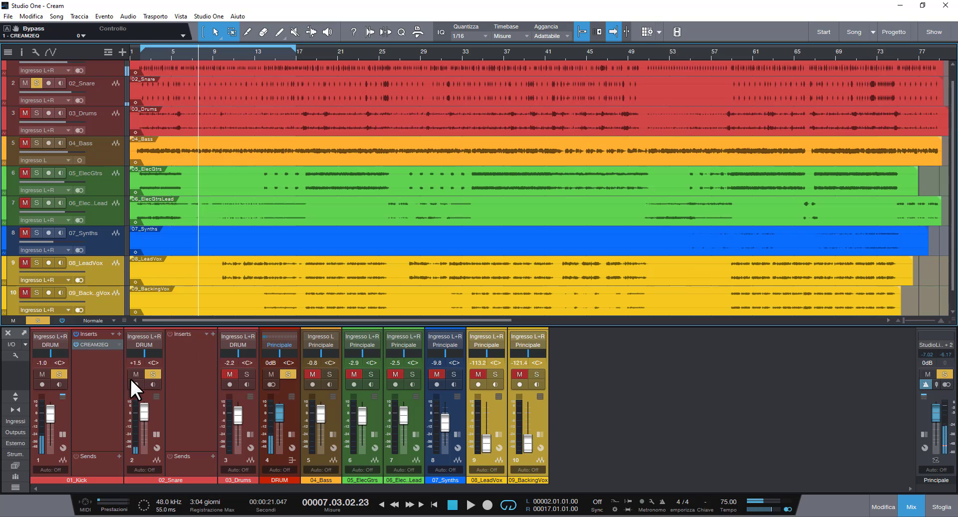
# Insert CREAM2PRE on 02_Snare and move its window down beside the mixer
pyautogui.click(212, 334)
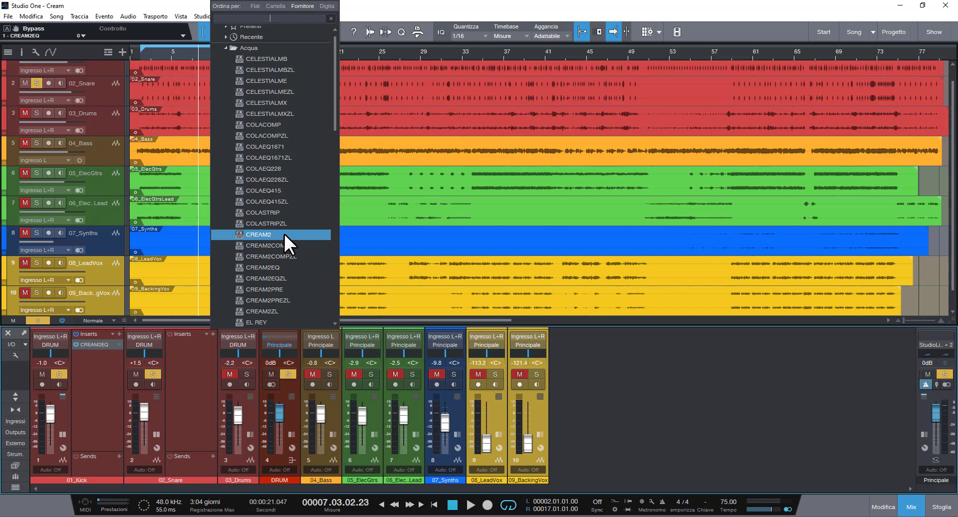
pyautogui.click(292, 288)
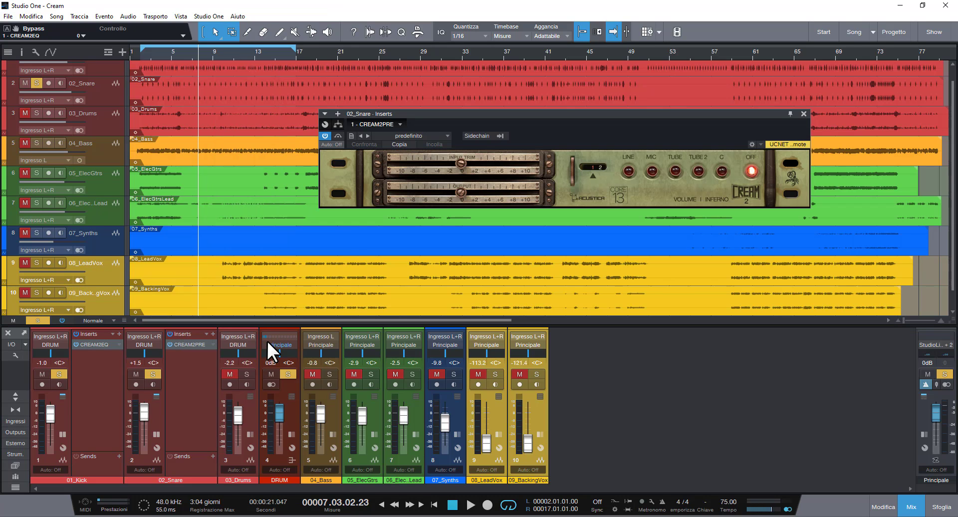
pyautogui.moveTo(568, 114); pyautogui.dragTo(497, 230)
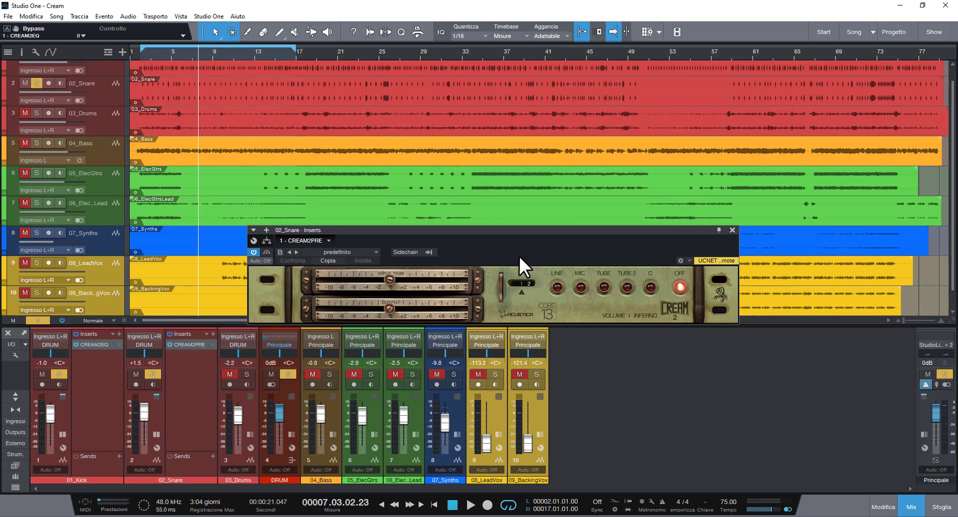
# Set the snare's CREAM2PRE to the TUBE preamp and take 01_Kick out of solo
pyautogui.click(581, 287)
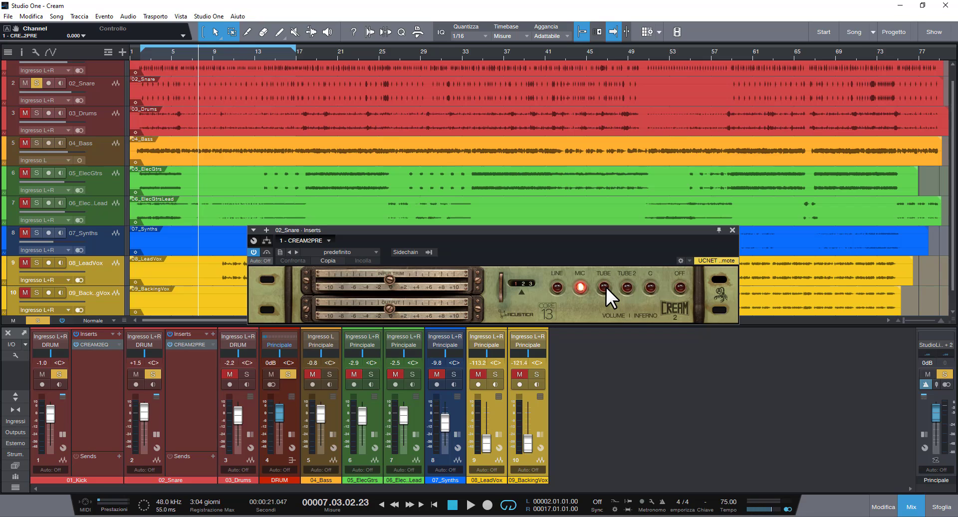
pyautogui.click(604, 286)
pyautogui.click(525, 291)
pyautogui.click(60, 375)
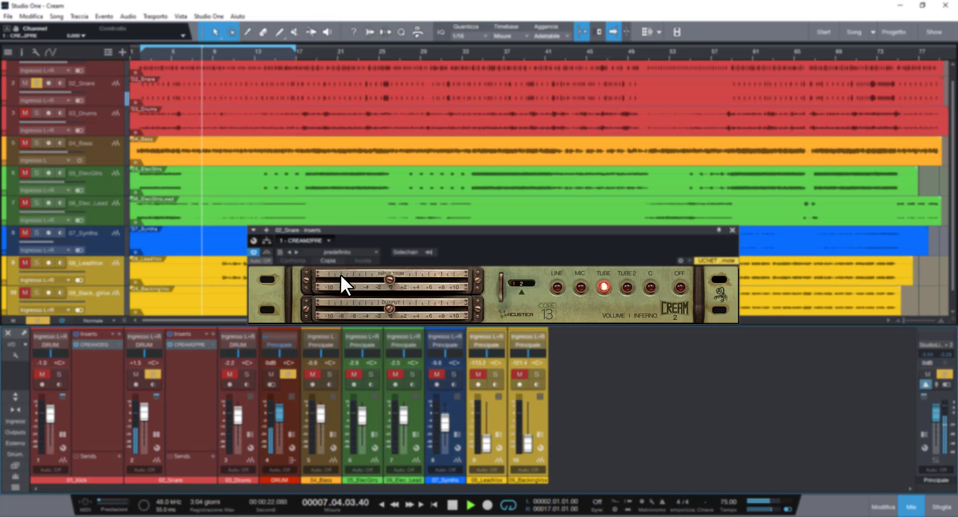
# Compare the soloed snare with CREAM2PRE bypassed and active, and stop playback
pyautogui.click(268, 252)
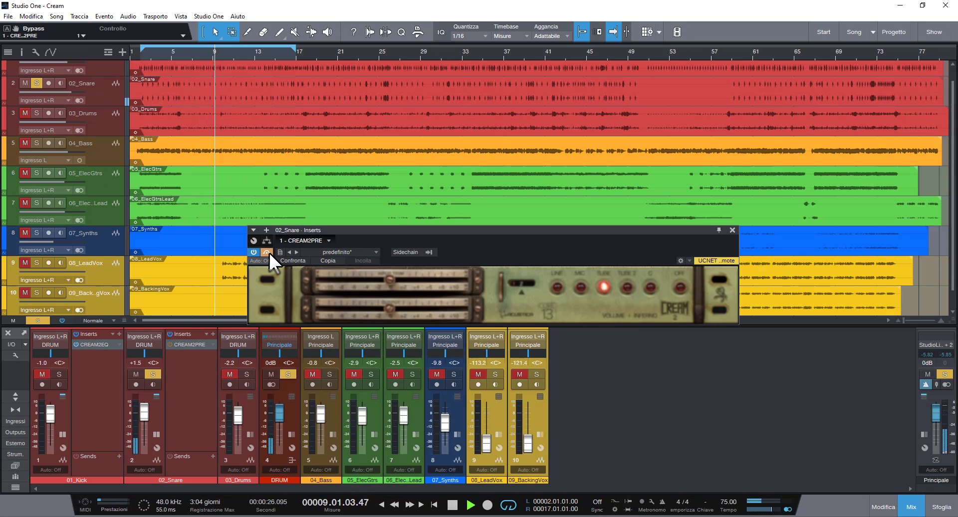
pyautogui.click(268, 253)
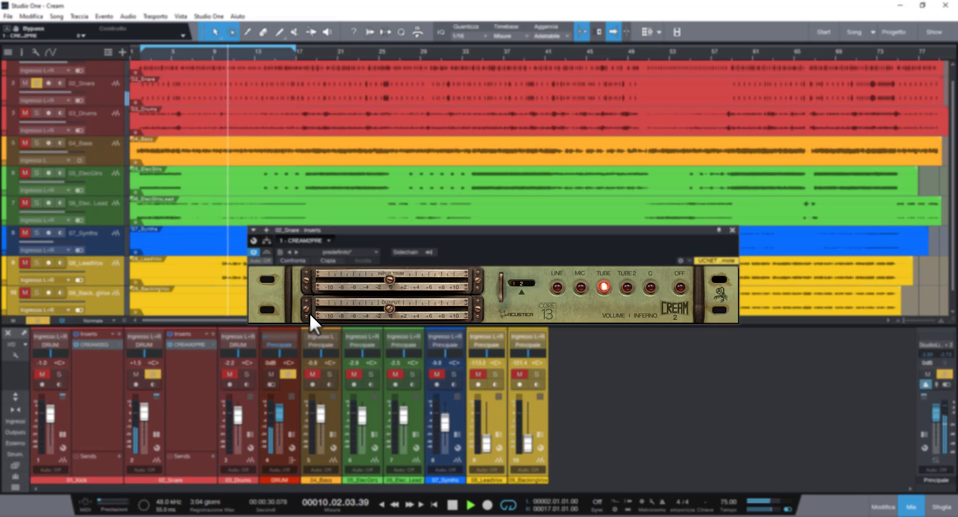
pyautogui.press('space')
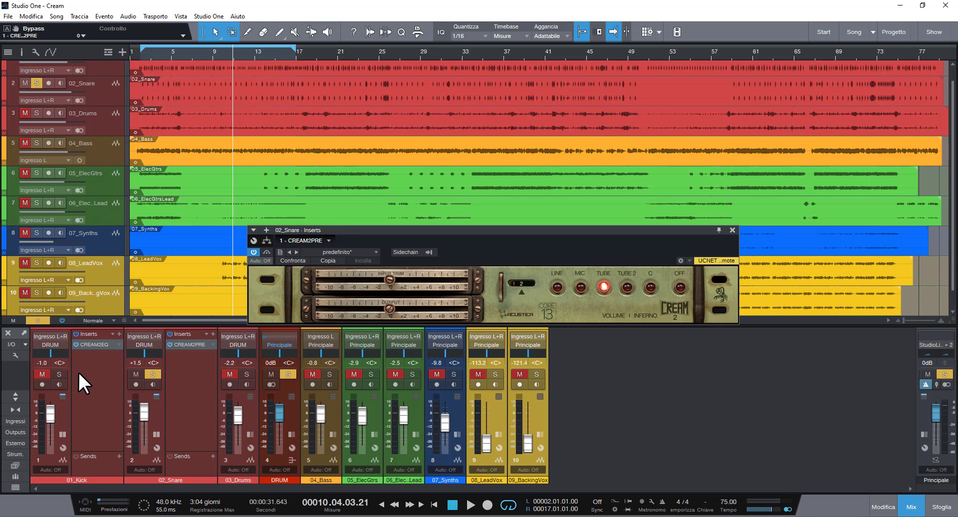
# Solo 01_Kick with the snare, play both, and compare them with the snare's CREAM2PRE switched off and on
pyautogui.click(54, 373)
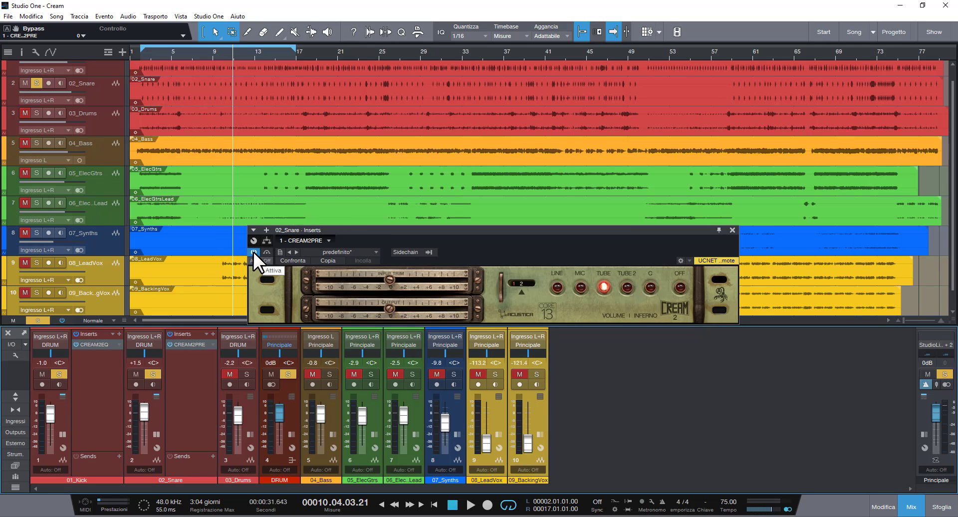
pyautogui.press('space')
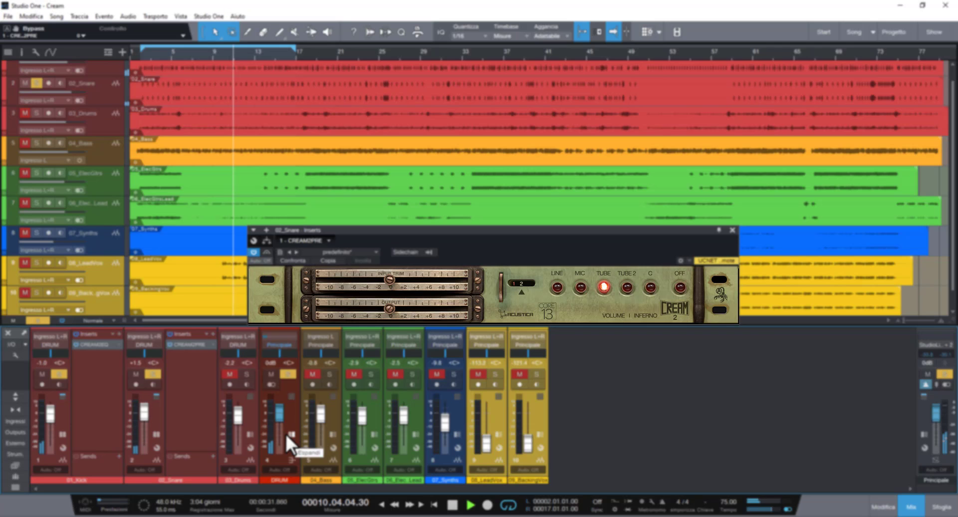
pyautogui.click(254, 253)
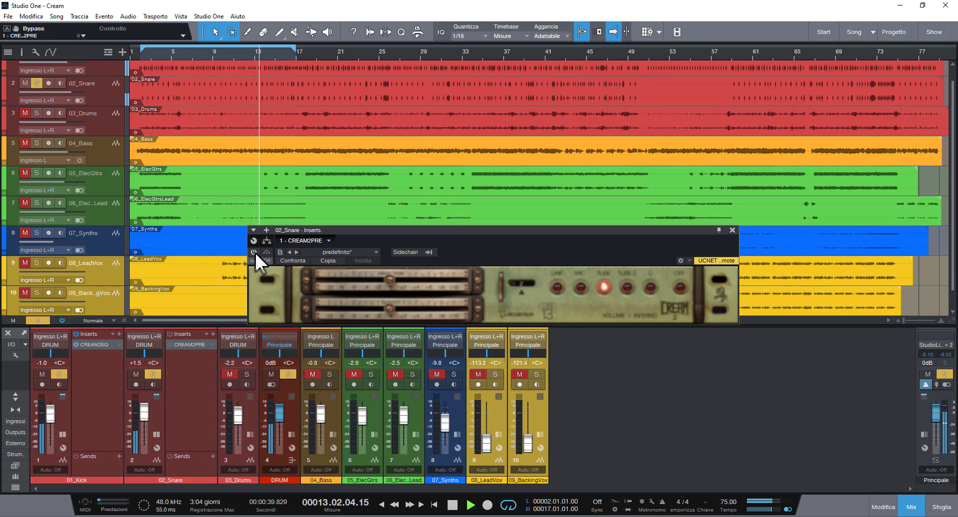
pyautogui.click(255, 252)
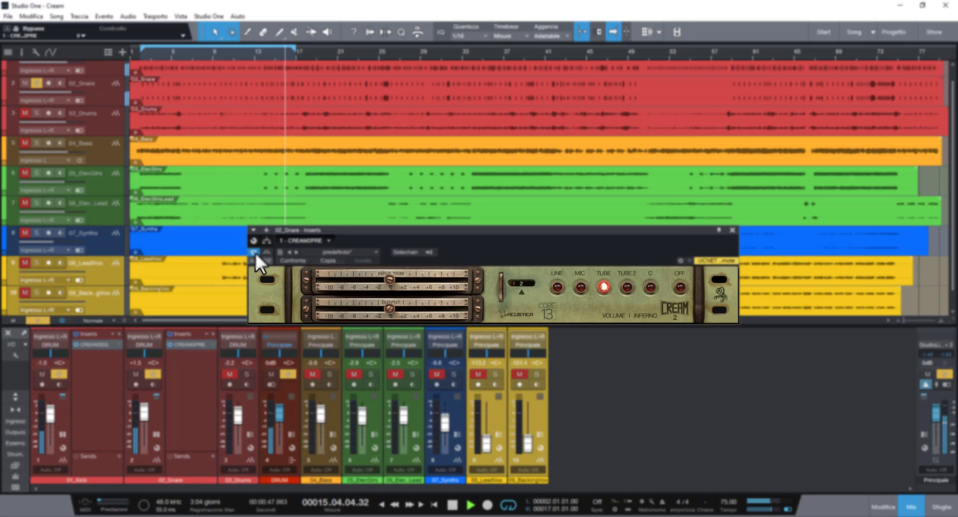
pyautogui.press('space')
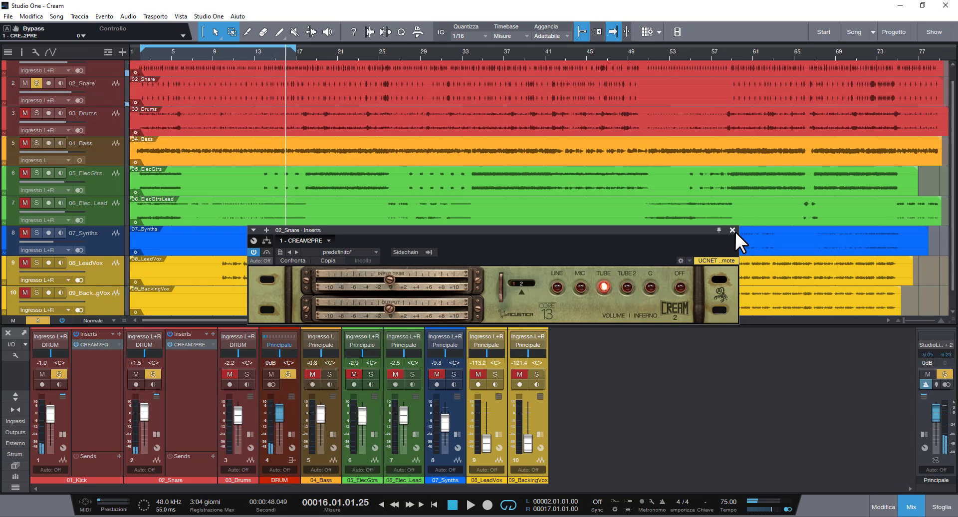
# Insert CREAM2EQ after the preamp on 02_Snare and set its Bass band to L-A at 200 Hz
pyautogui.click(732, 230)
pyautogui.click(212, 333)
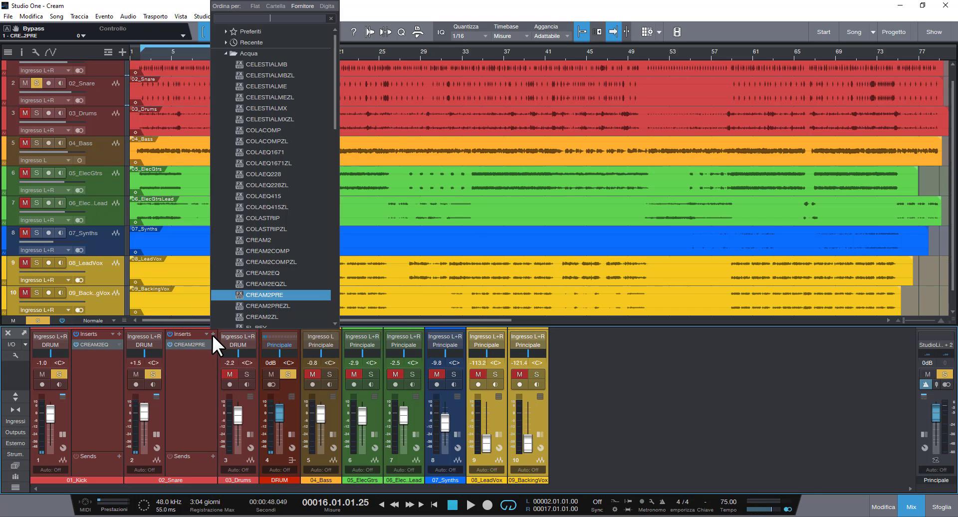
pyautogui.click(273, 273)
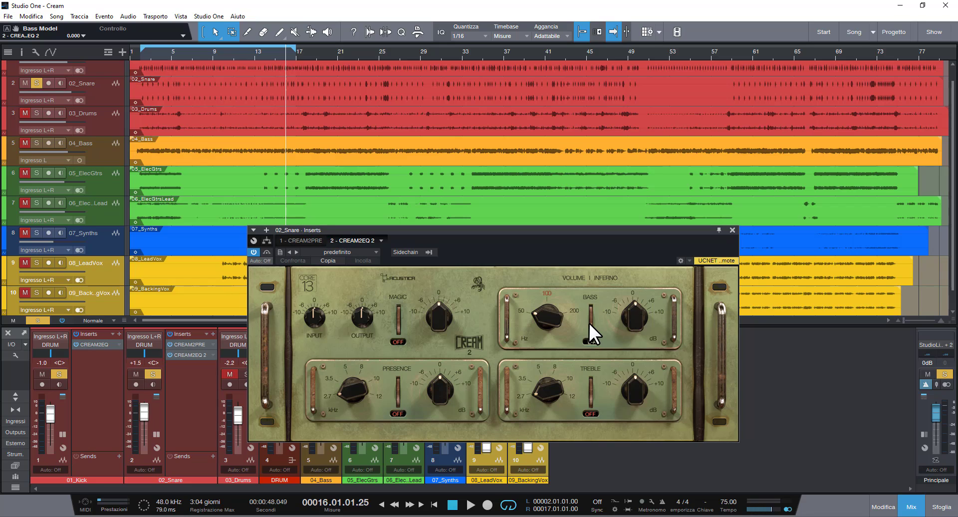
pyautogui.moveTo(540, 321); pyautogui.dragTo(572, 253)
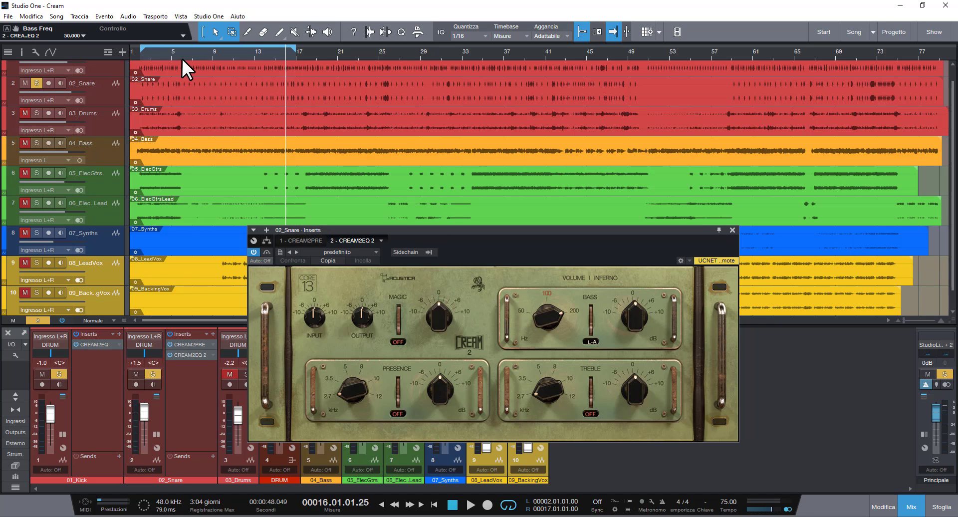
# Take 01_Kick out of solo, play the snare from bar 4, and slightly boost the EQ's Bass gain
pyautogui.click(160, 53)
pyautogui.click(56, 373)
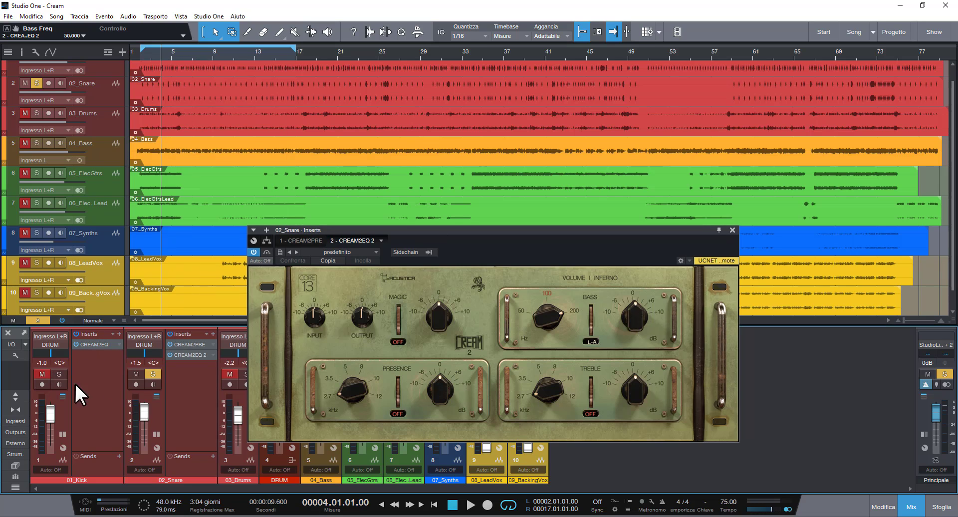
pyautogui.press('space')
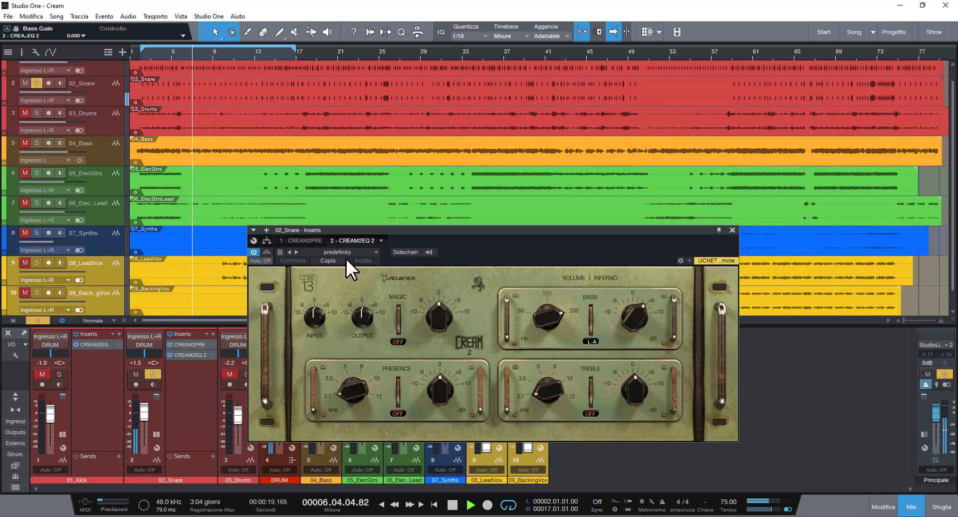
# Compare the snare with its CREAM2EQ bypassed and active twice, and stop playback
pyautogui.click(268, 252)
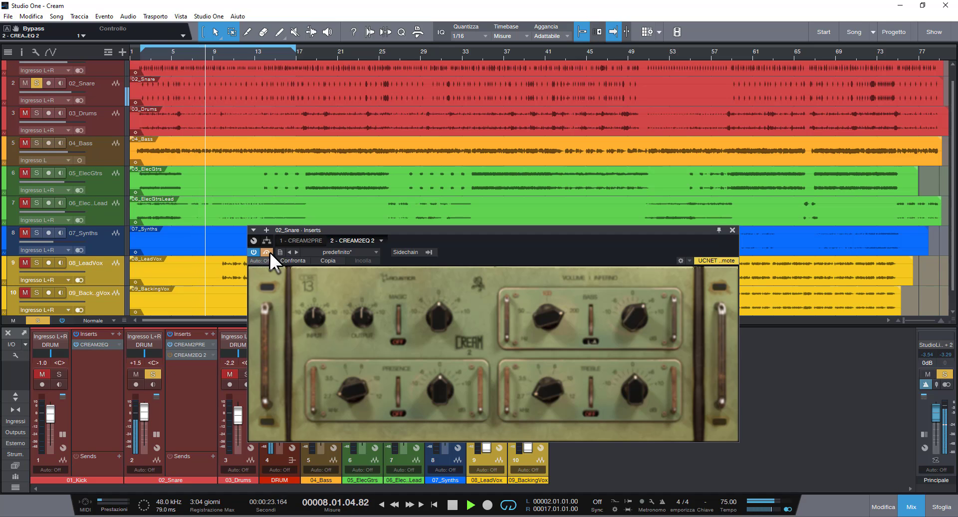
pyautogui.click(269, 251)
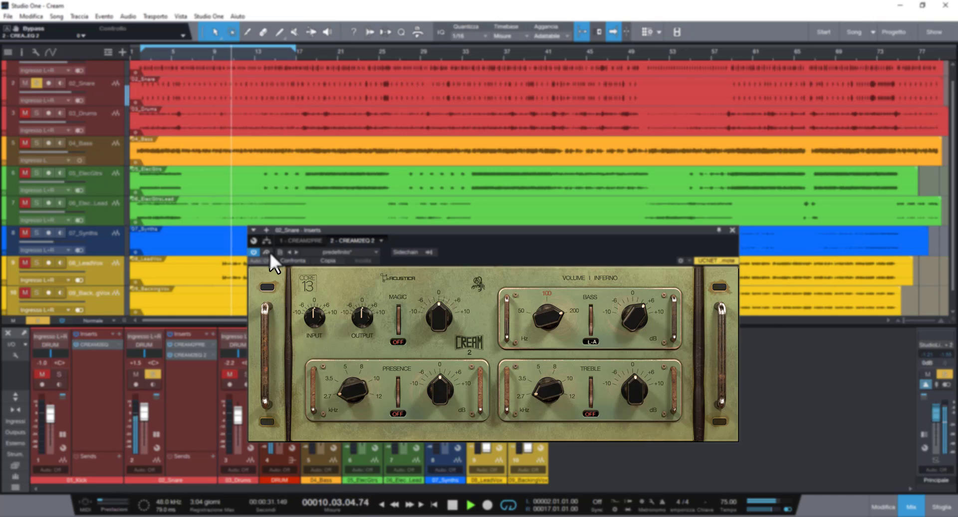
pyautogui.click(269, 252)
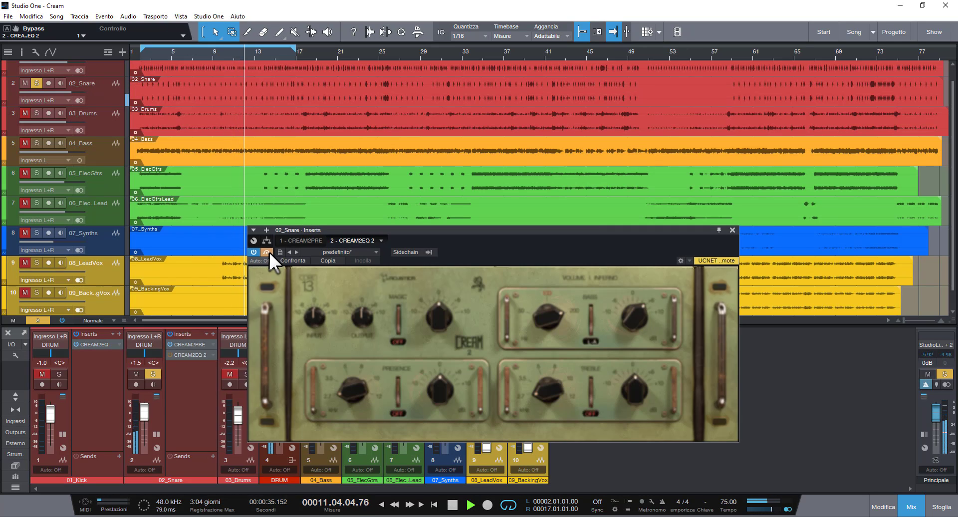
pyautogui.click(269, 251)
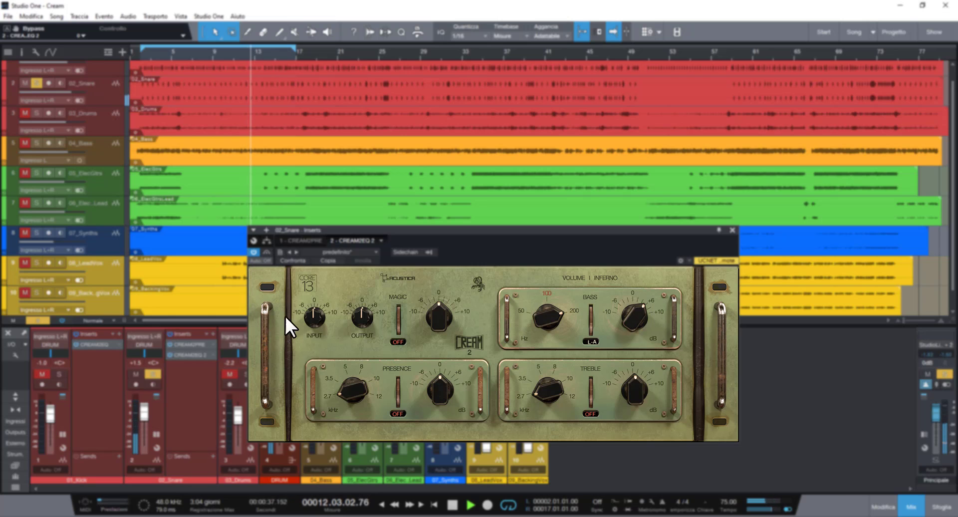
pyautogui.press('space')
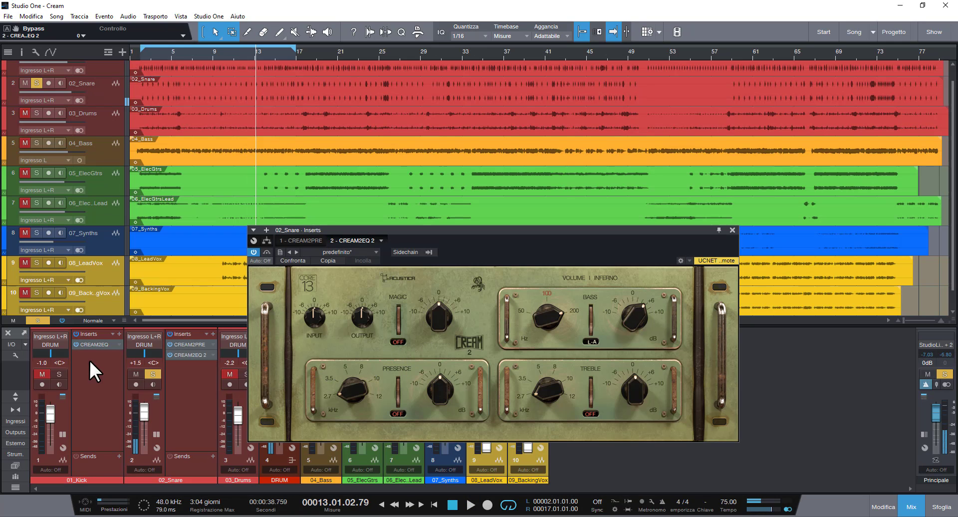
# Solo 01_Kick again, play it together with the equalized snare, and close the snare's CREAM2EQ window
pyautogui.click(58, 374)
pyautogui.press('space')
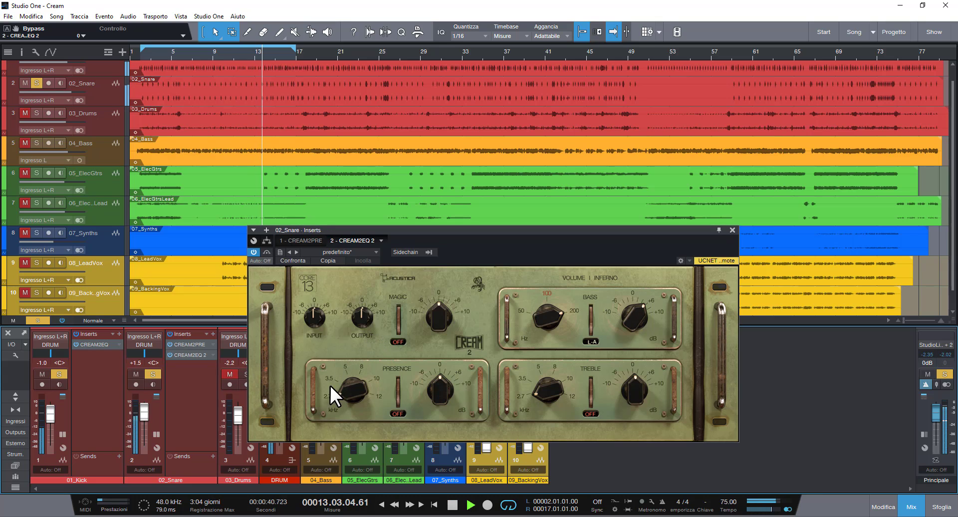
pyautogui.click(731, 231)
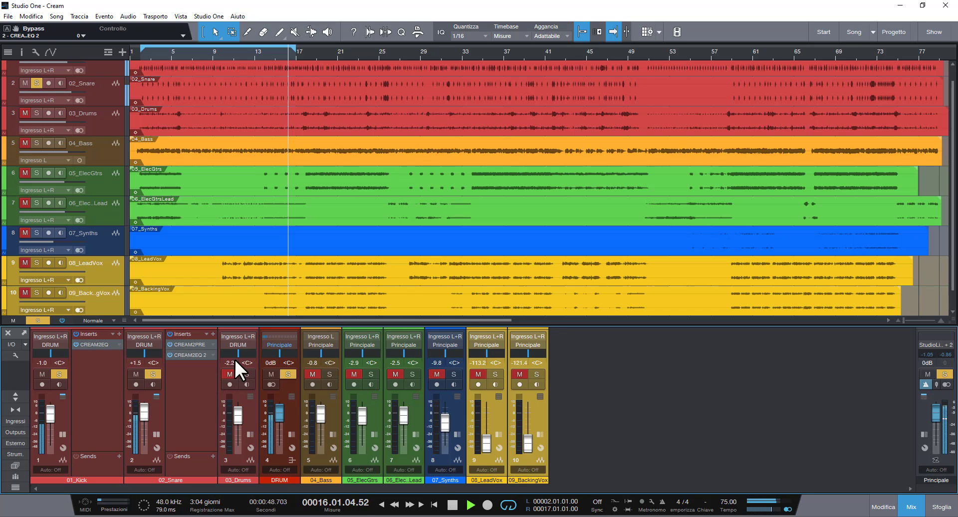
pyautogui.press('space')
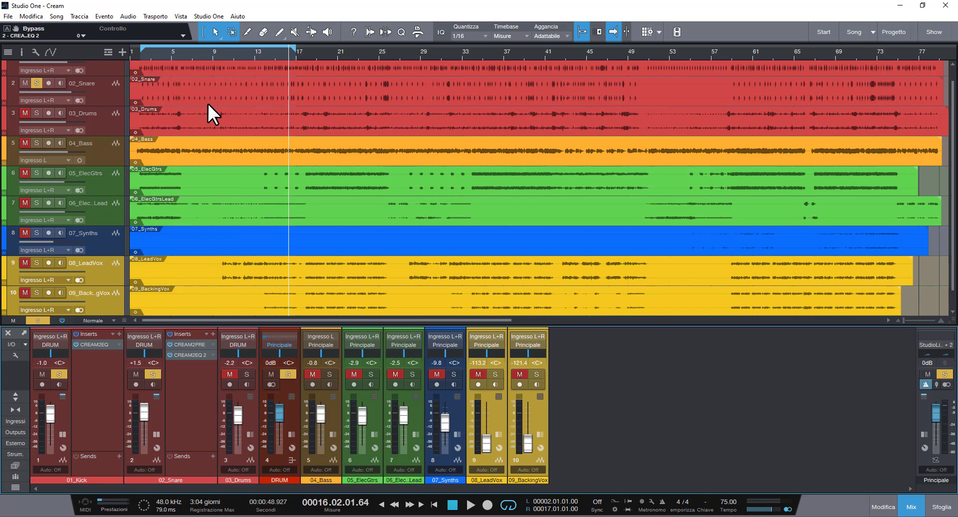
# Add 03_Drums to the solo, play from bar 7, and expand the drums channel's inserts
pyautogui.click(189, 56)
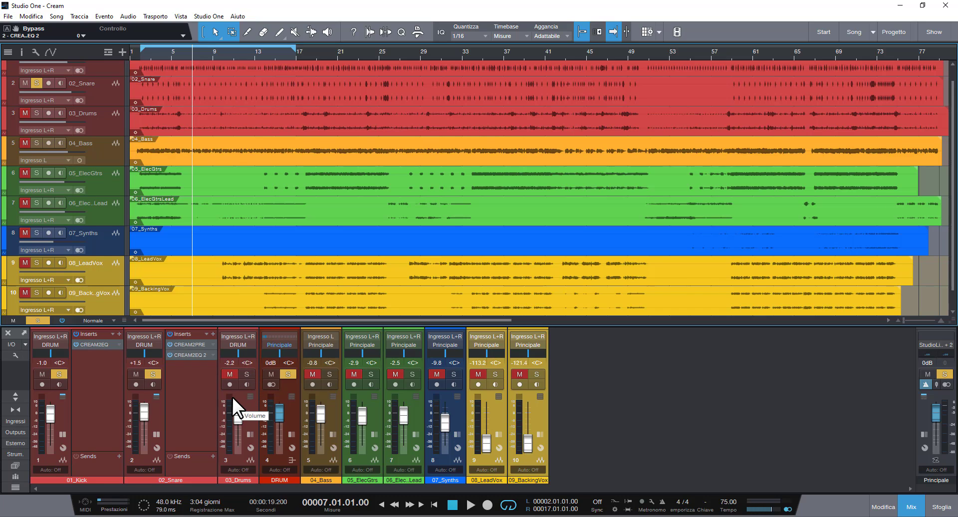
pyautogui.click(246, 375)
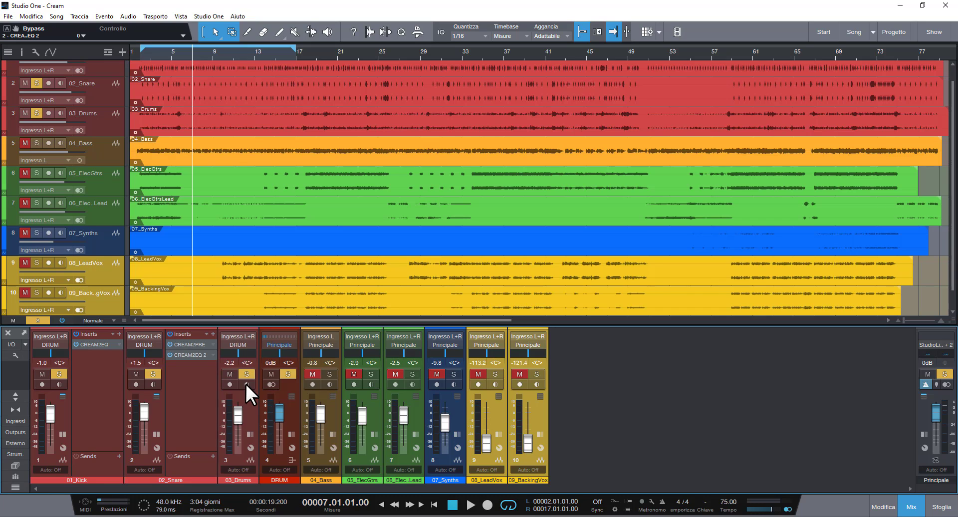
pyautogui.press('space')
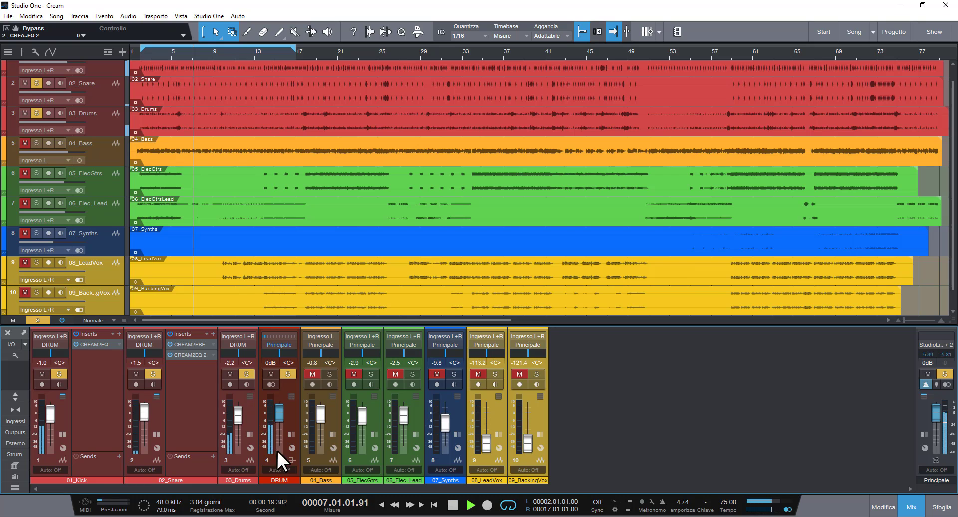
pyautogui.click(249, 434)
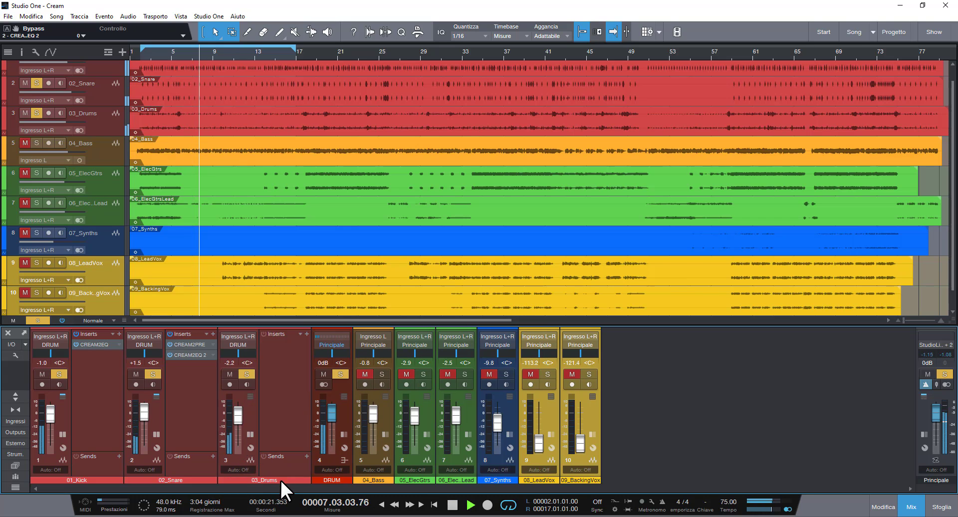
# Compare the kick and snare without and with 03_Drums in solo, and stop playback
pyautogui.click(248, 373)
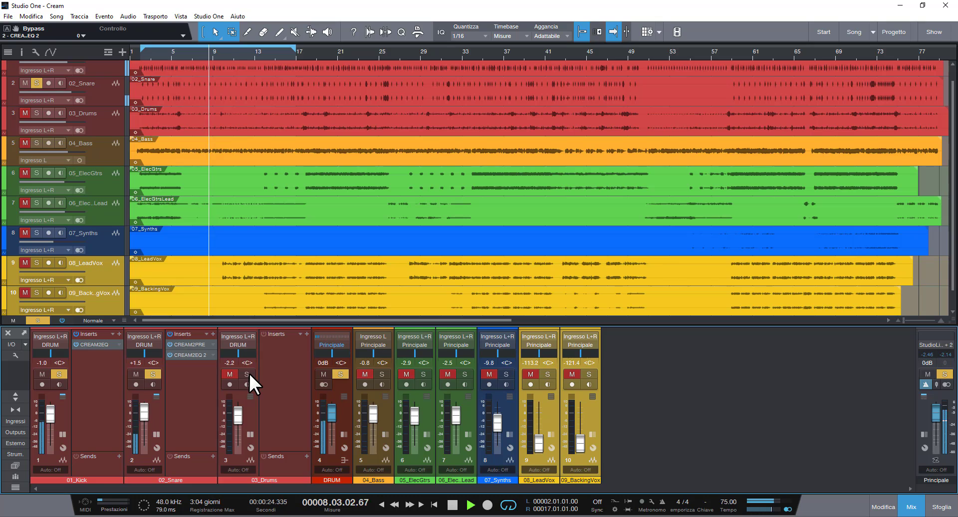
pyautogui.click(247, 374)
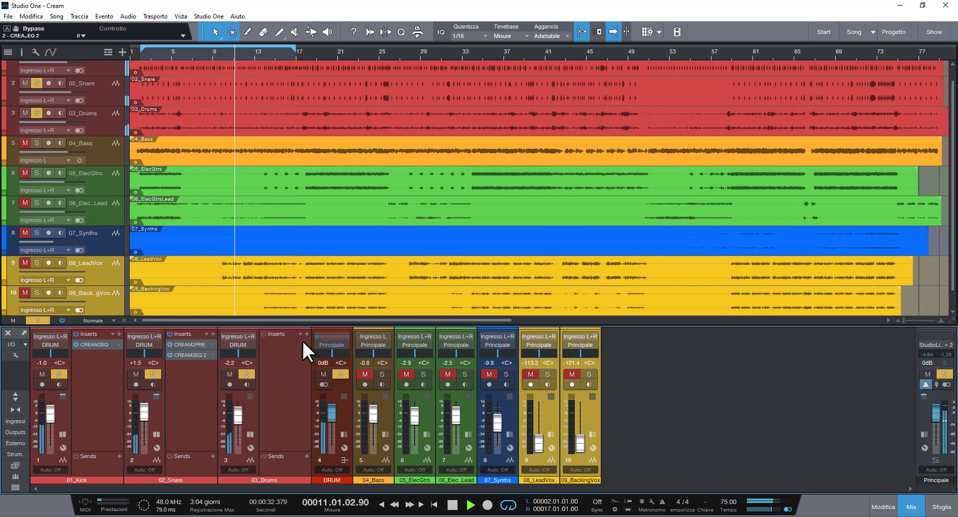
pyautogui.click(249, 370)
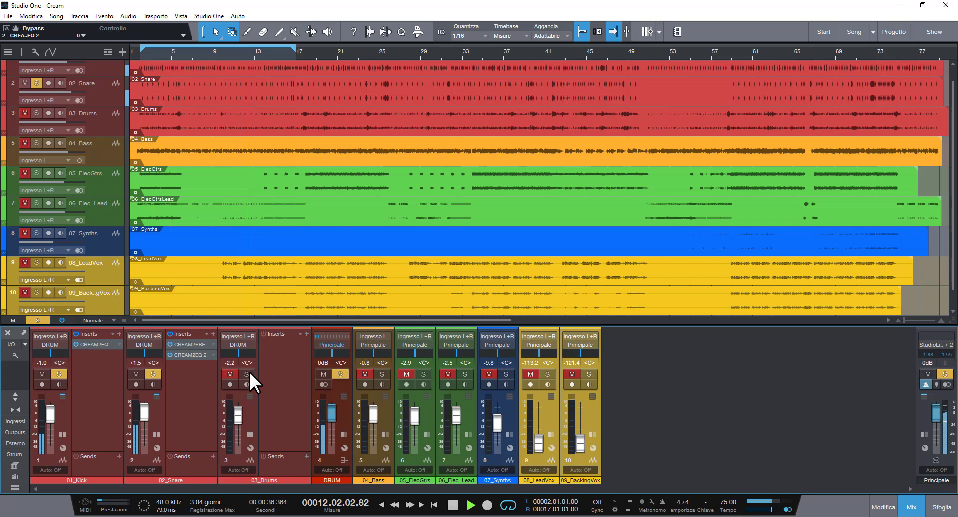
pyautogui.click(249, 370)
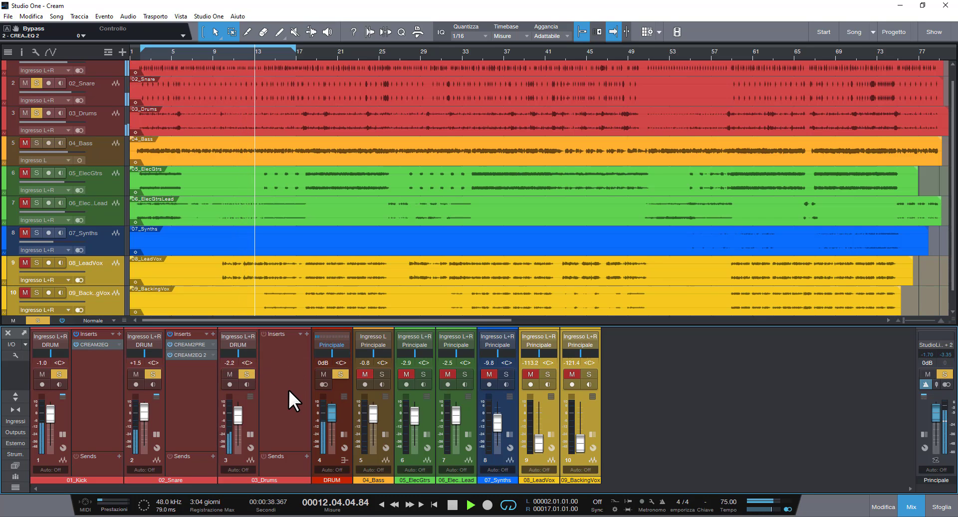
pyautogui.press('space')
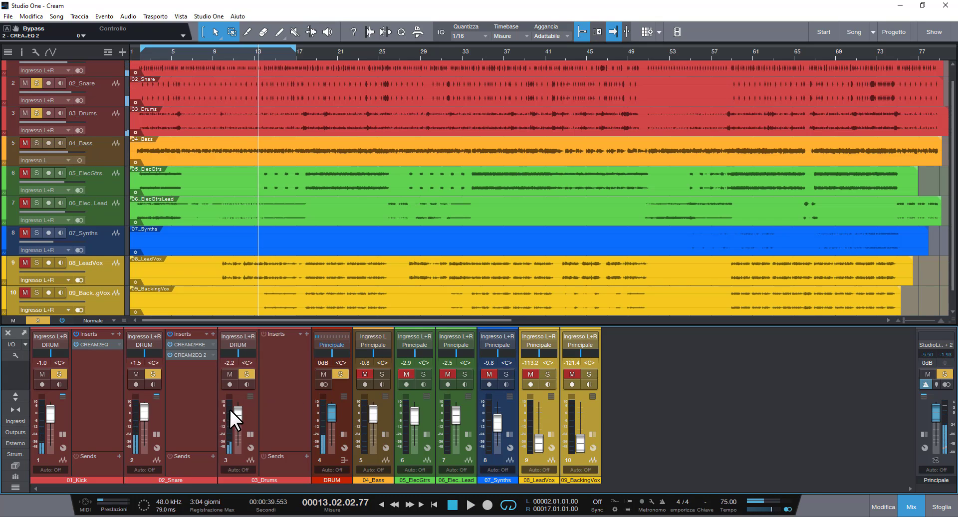
# Collapse the 03_Drums, 02_Snare and 01_Kick channels and expand the DRUM bus to show its inserts
pyautogui.click(249, 433)
pyautogui.click(156, 434)
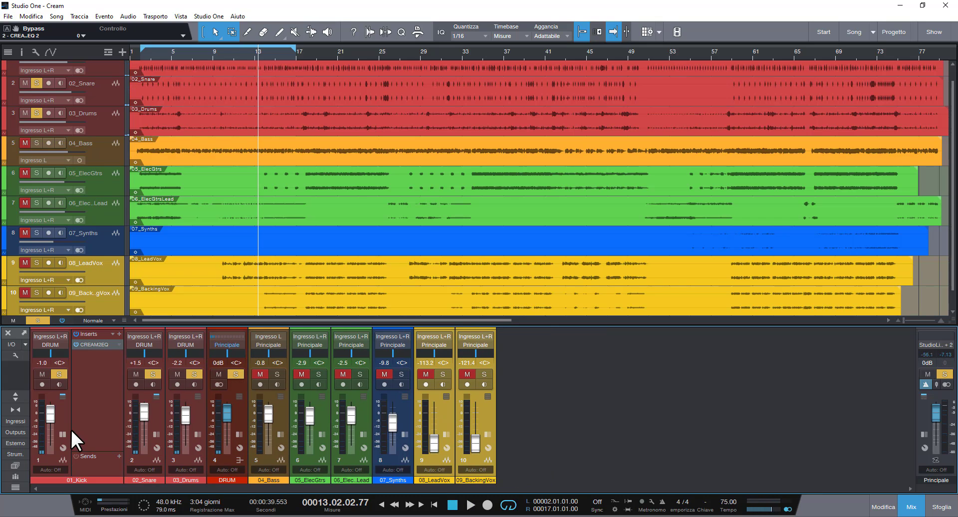
pyautogui.click(63, 432)
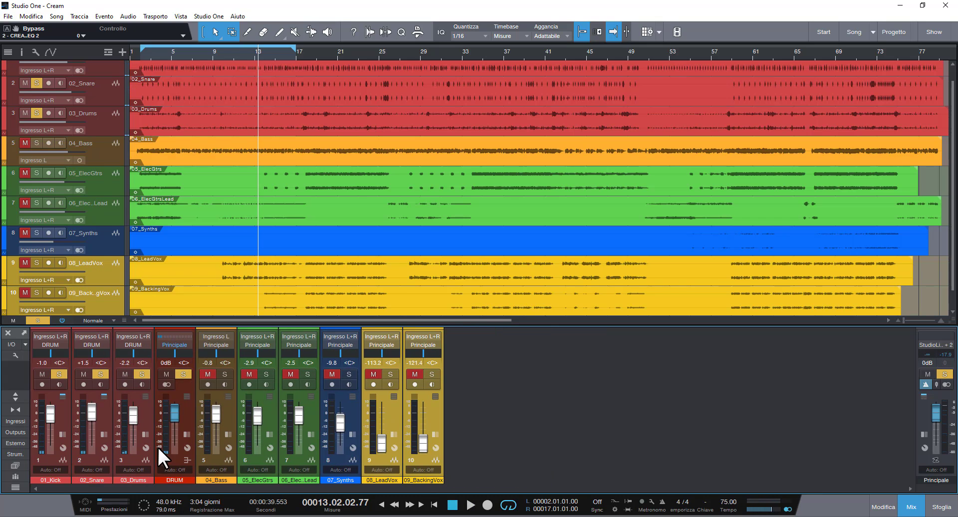
pyautogui.click(189, 429)
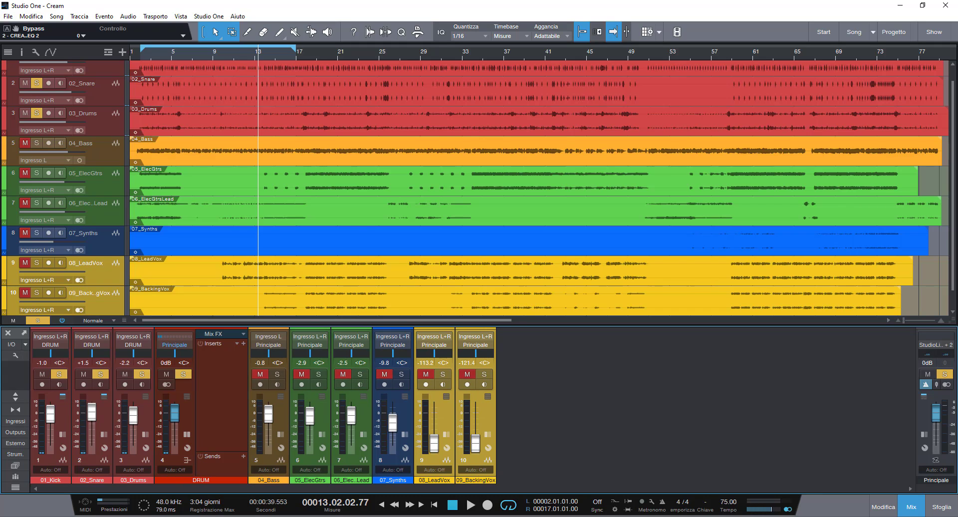
# Insert NAVY2COMP on the DRUM bus and select its COMP2 compressor mode
pyautogui.click(243, 343)
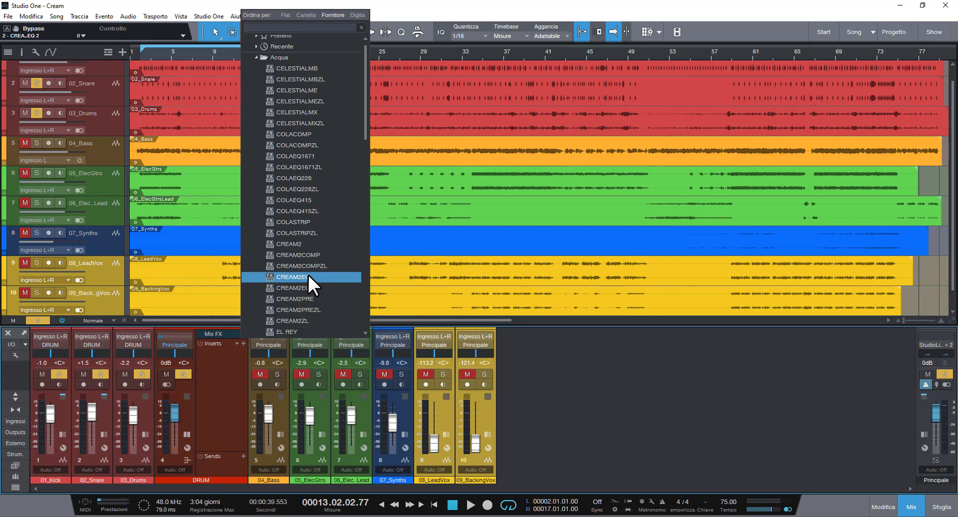
pyautogui.scroll(-1, 307, 270)
pyautogui.scroll(-5, 307, 267)
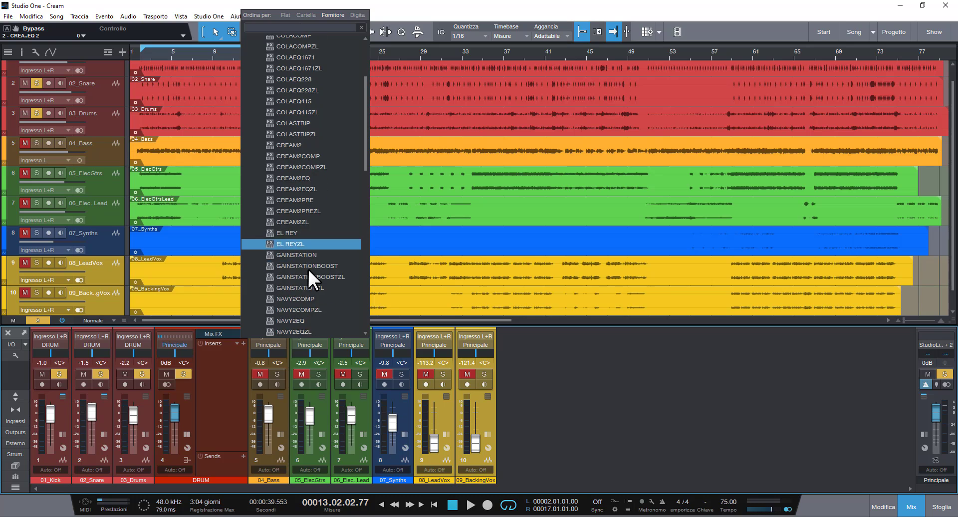
pyautogui.scroll(-5, 307, 270)
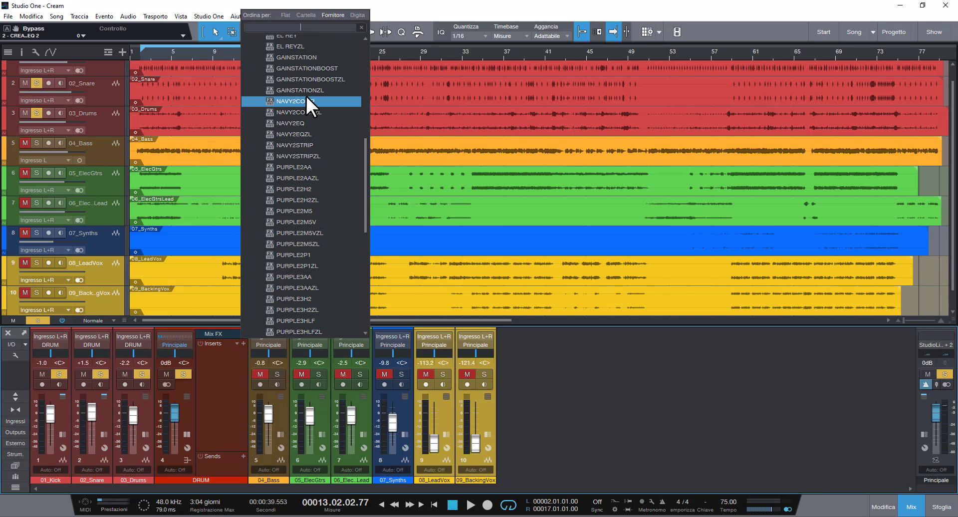
pyautogui.click(303, 99)
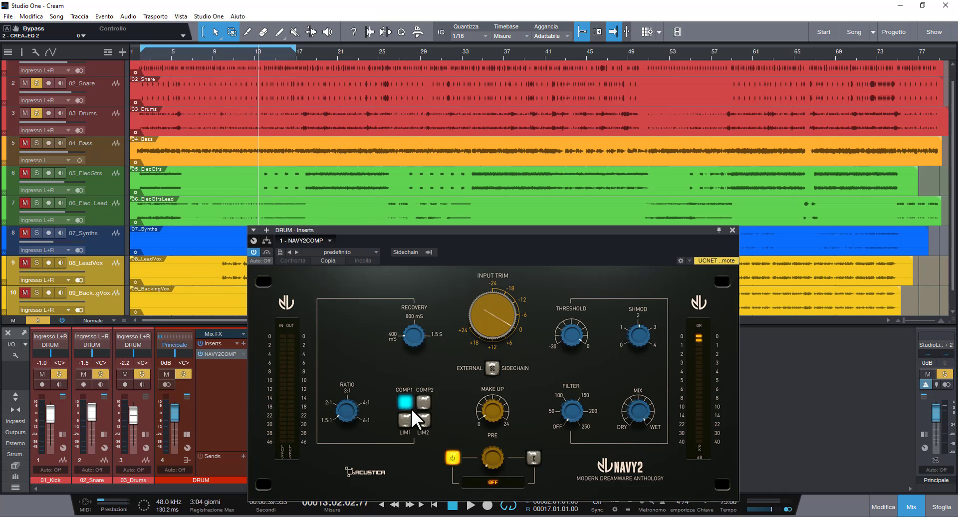
pyautogui.click(423, 399)
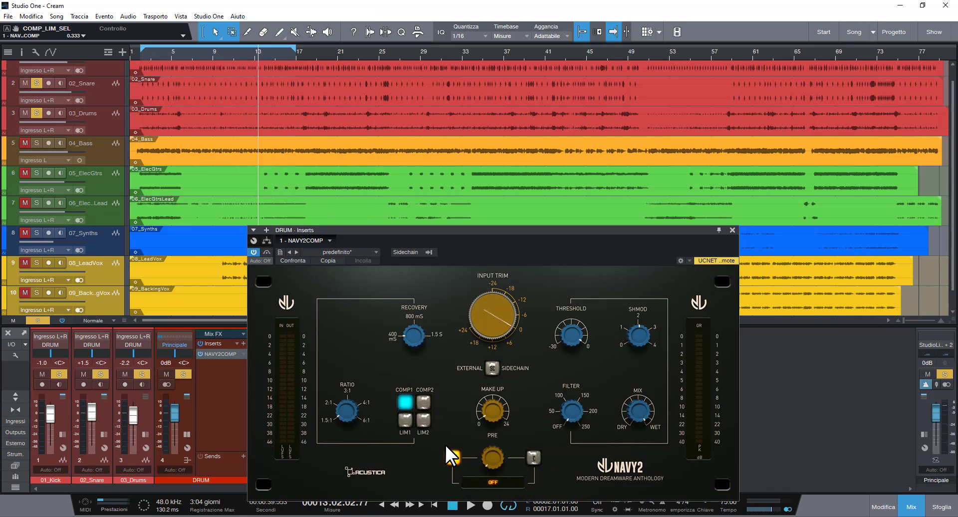
pyautogui.moveTo(479, 230); pyautogui.dragTo(493, 102)
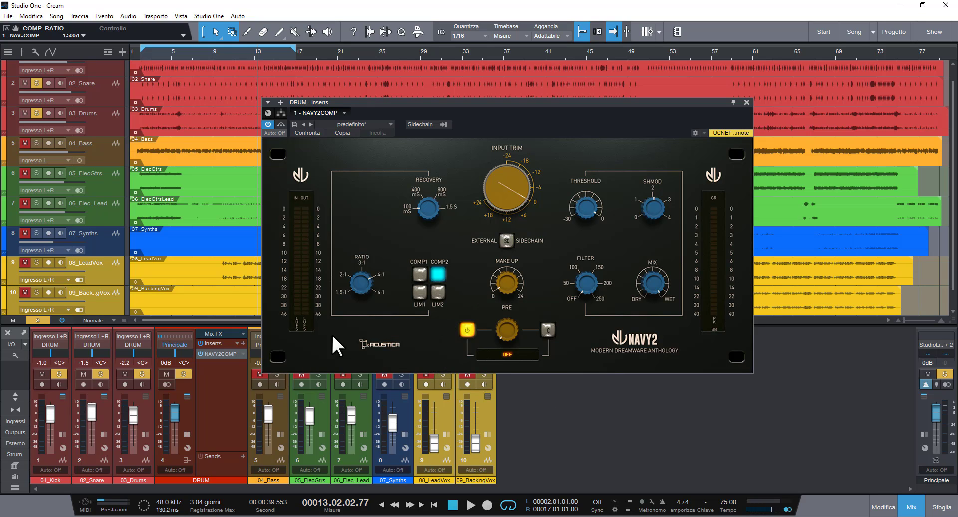
# Play the soloed drums from bar 3 and move the start of the loop range to bar 6
pyautogui.click(148, 53)
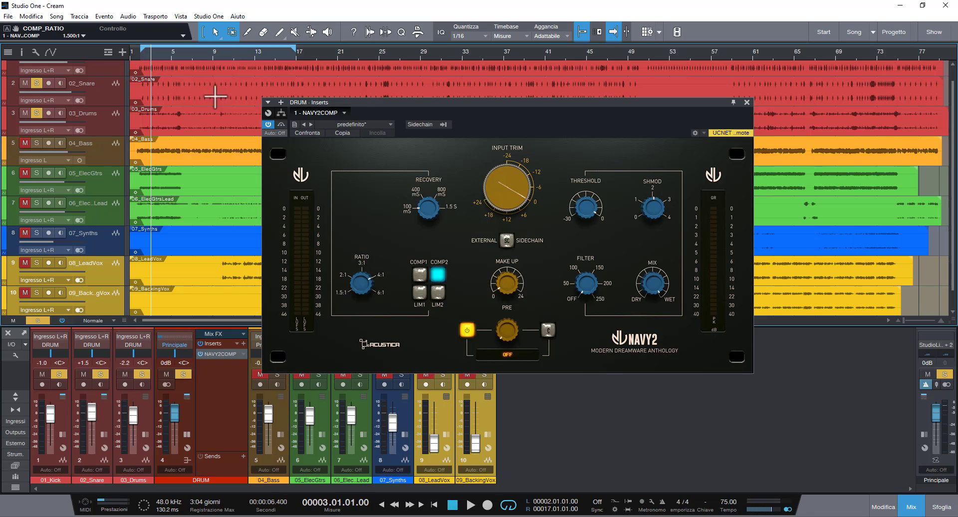
pyautogui.press('space')
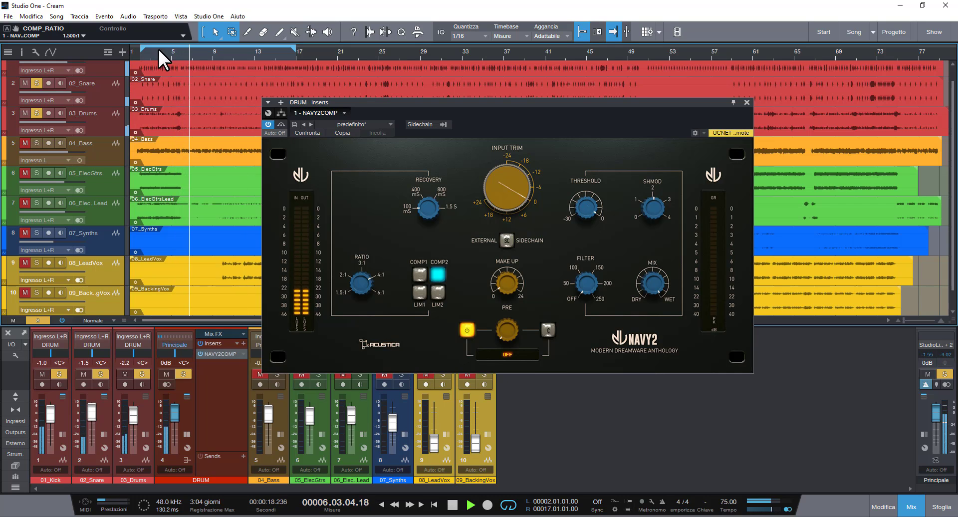
pyautogui.moveTo(142, 51); pyautogui.dragTo(181, 51)
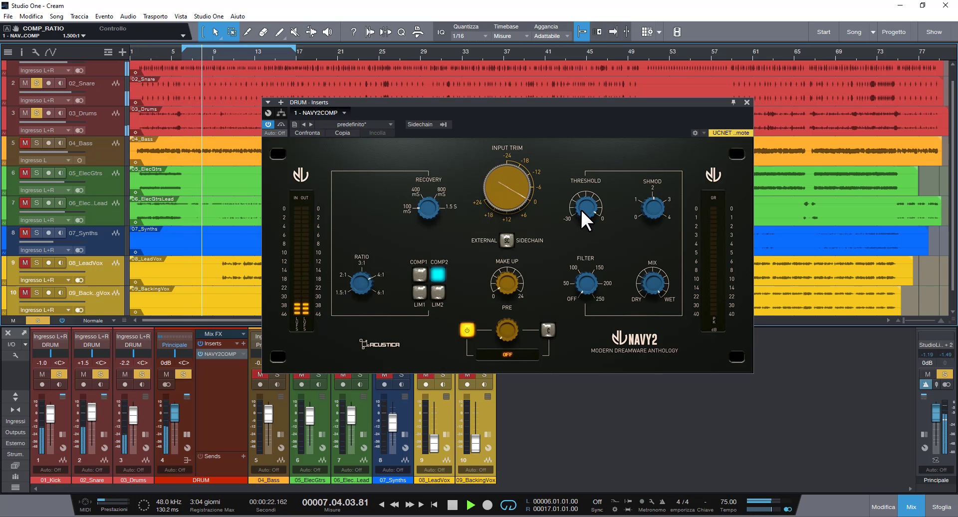
# Lower the threshold of NAVY2COMP during playback and compare the drums with the compressor bypassed and active
pyautogui.moveTo(583, 212); pyautogui.dragTo(587, 249)
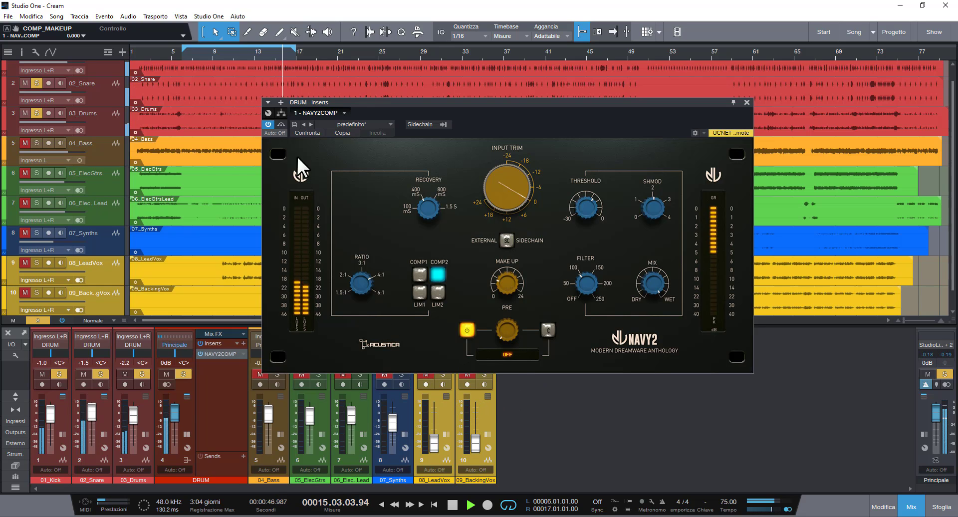
pyautogui.click(280, 124)
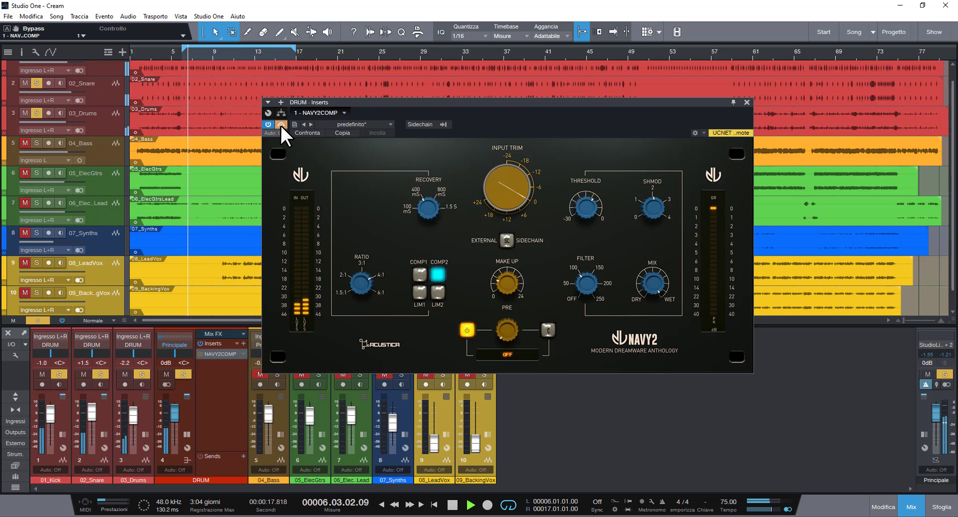
pyautogui.click(280, 124)
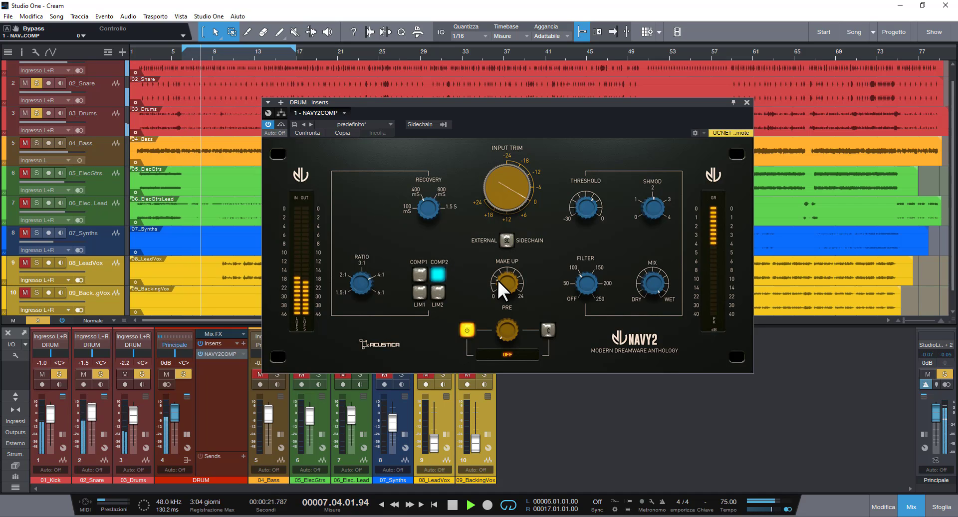
# Set the make-up gain of NAVY2COMP to 4.680 and its filter to 0.370
pyautogui.moveTo(496, 278); pyautogui.dragTo(496, 281)
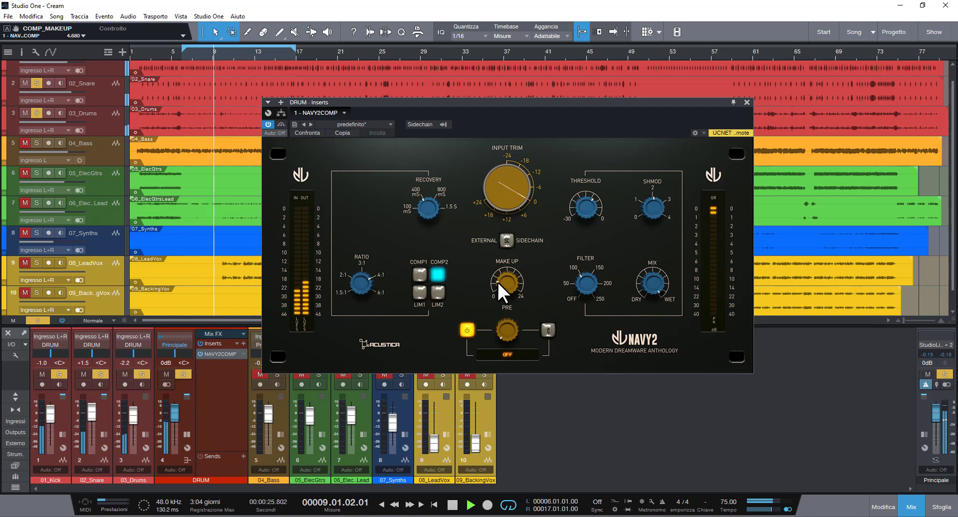
pyautogui.click(281, 124)
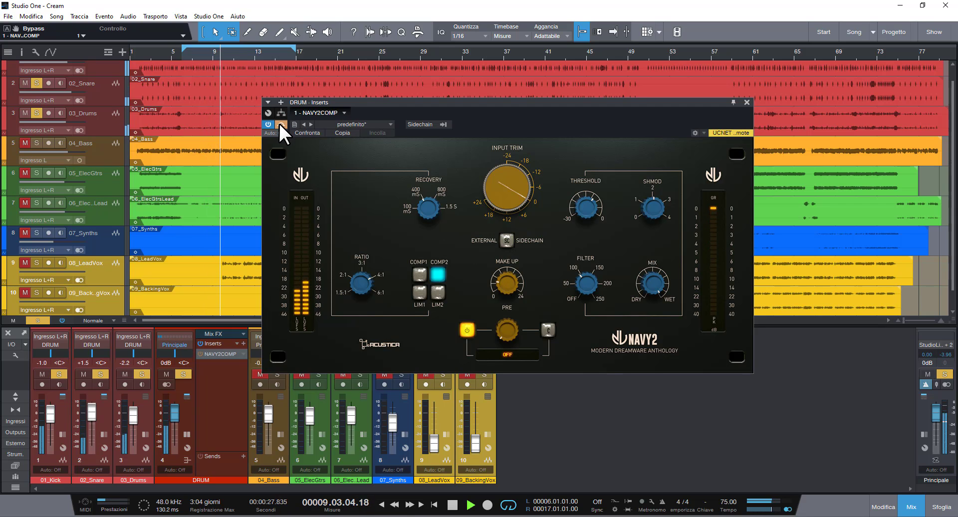
pyautogui.moveTo(577, 277); pyautogui.dragTo(579, 286)
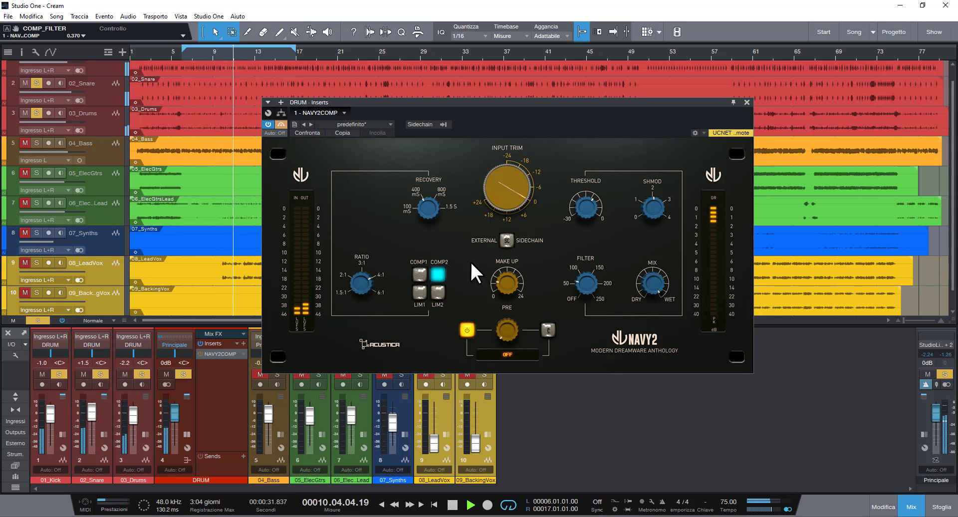
# Set the make-up gain of NAVY2COMP to 3.960, comparing the DRUM bus with the compressor bypassed and active
pyautogui.click(281, 124)
pyautogui.click(280, 124)
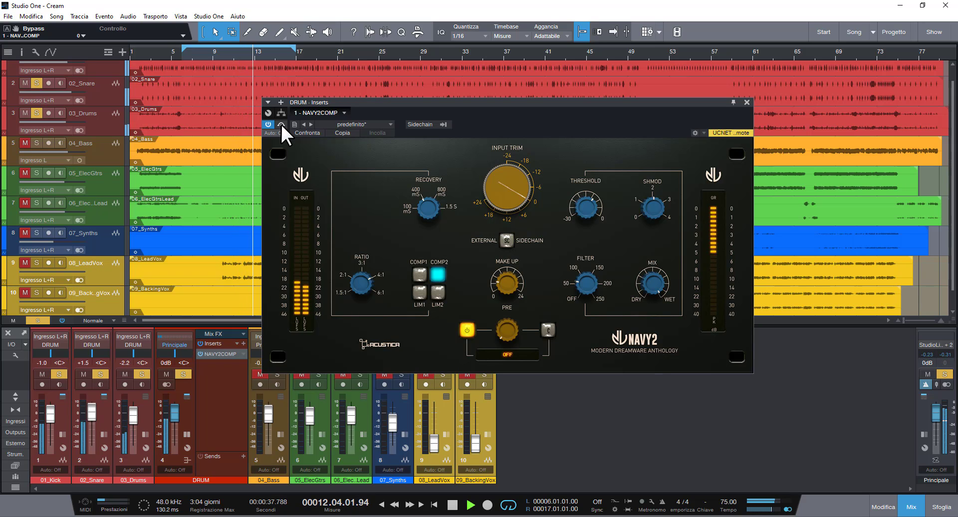
pyautogui.click(501, 278)
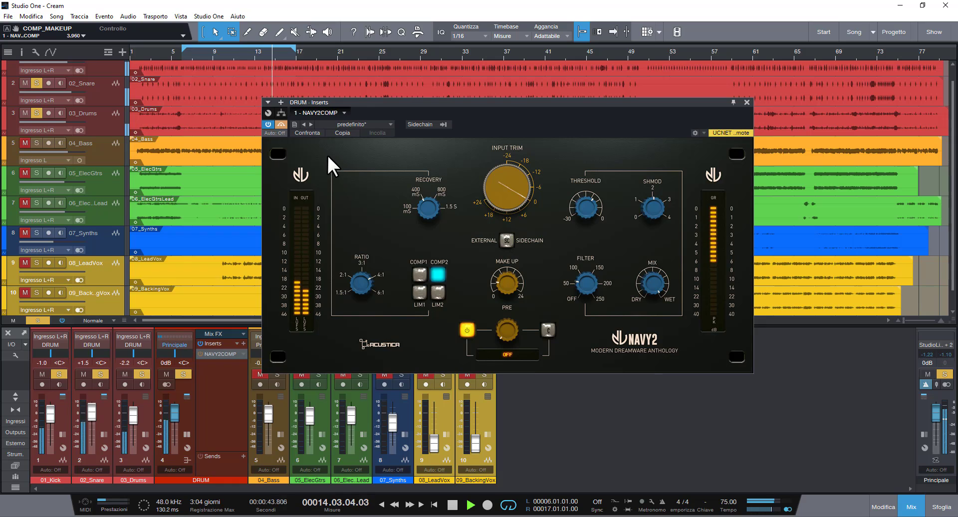
pyautogui.click(280, 124)
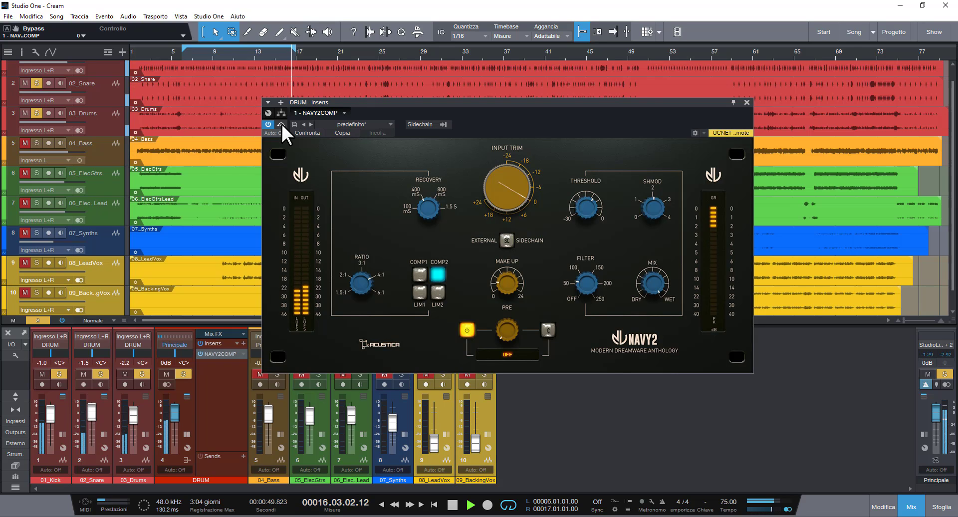
pyautogui.click(281, 124)
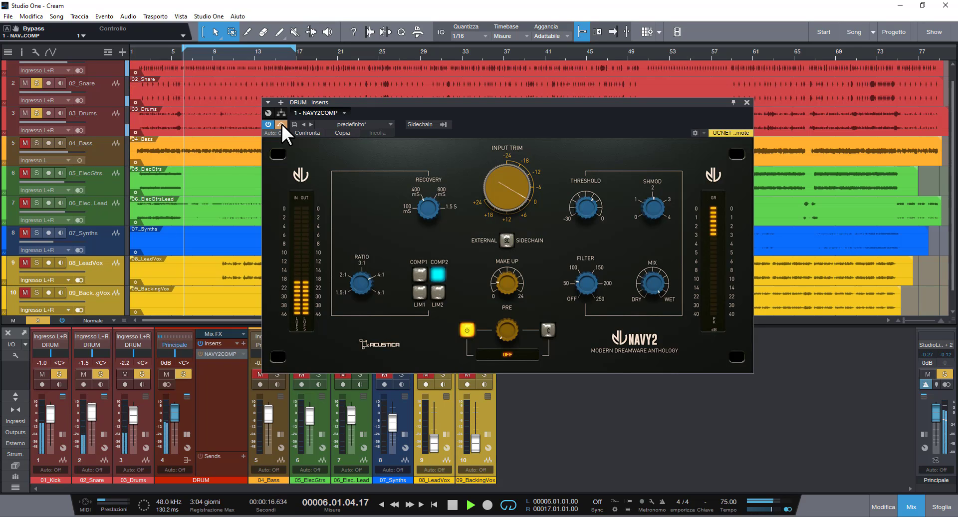
pyautogui.click(281, 124)
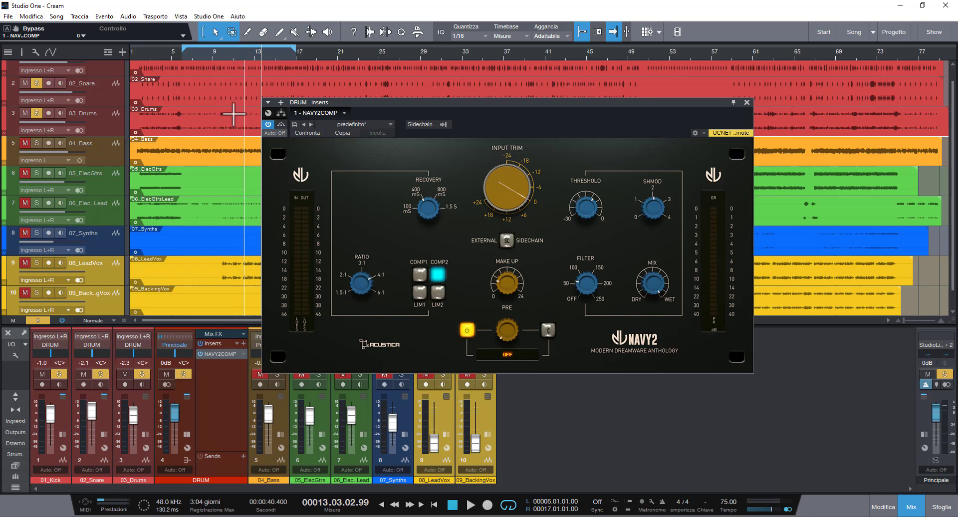
# Play the drums from bar 6, compare them with and without the bus compression, and close the NAVY2COMP window
pyautogui.click(184, 54)
pyautogui.press('space')
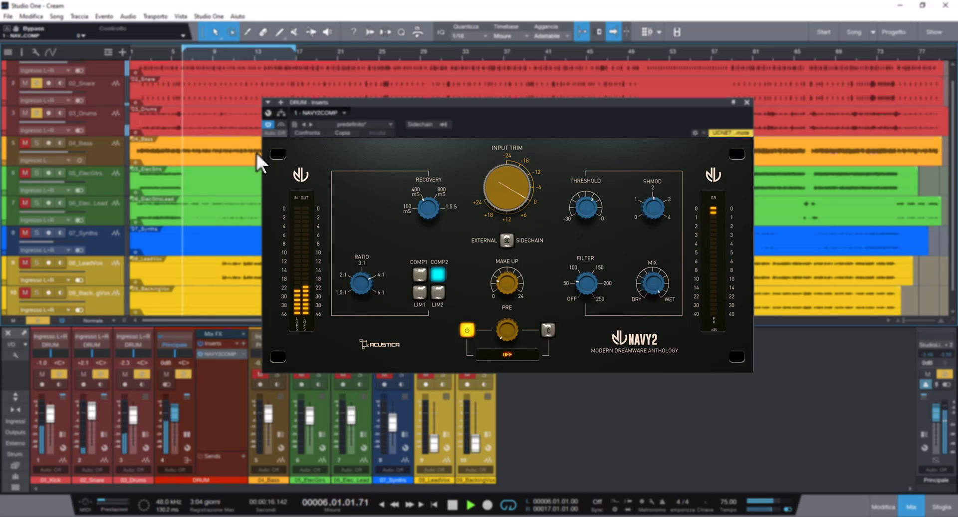
pyautogui.click(280, 124)
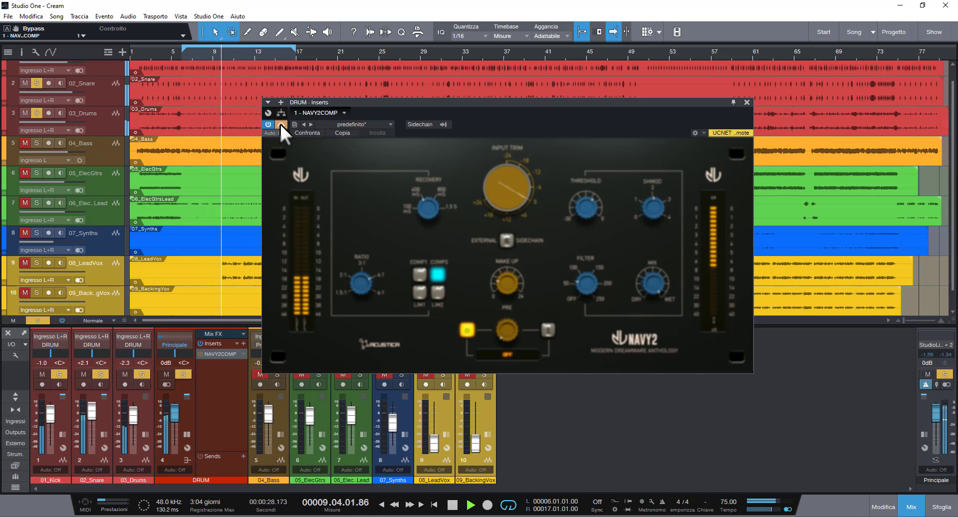
pyautogui.click(280, 125)
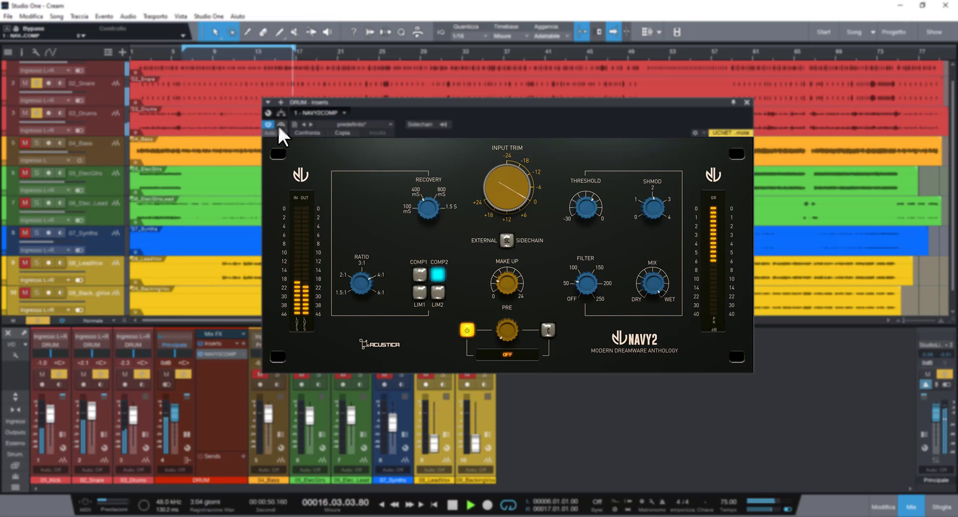
pyautogui.press('space')
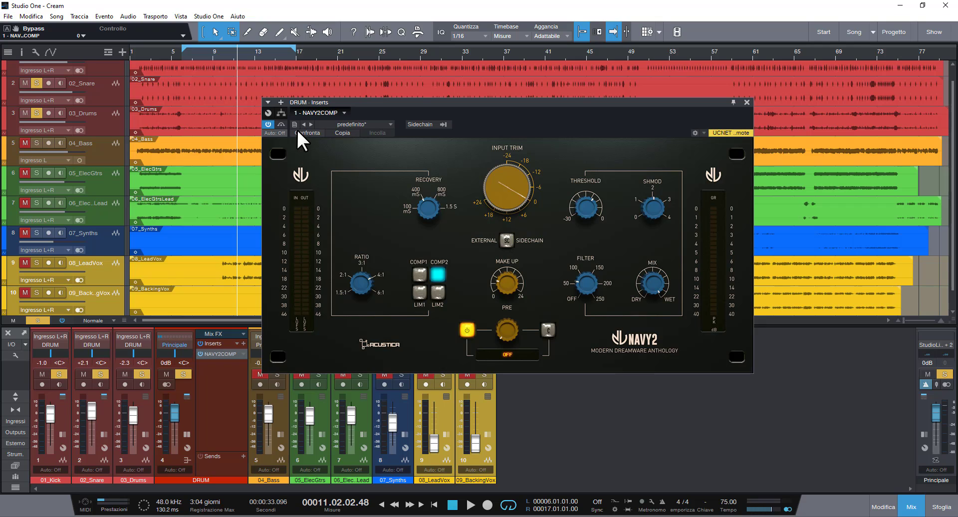
pyautogui.press('space')
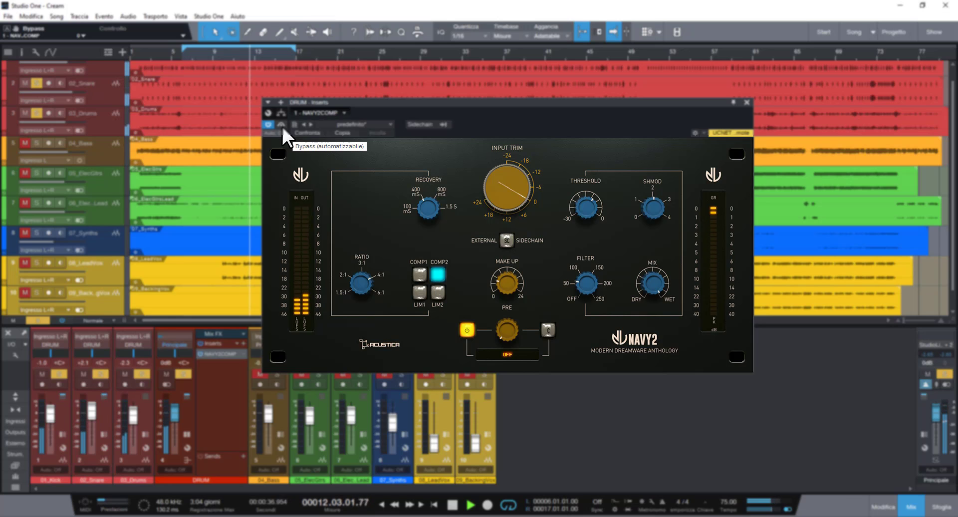
pyautogui.click(281, 125)
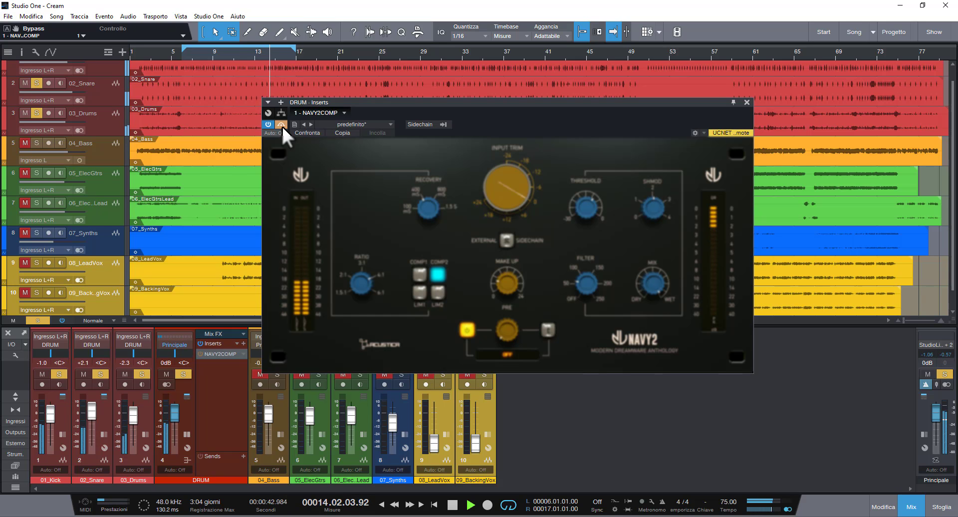
pyautogui.click(282, 124)
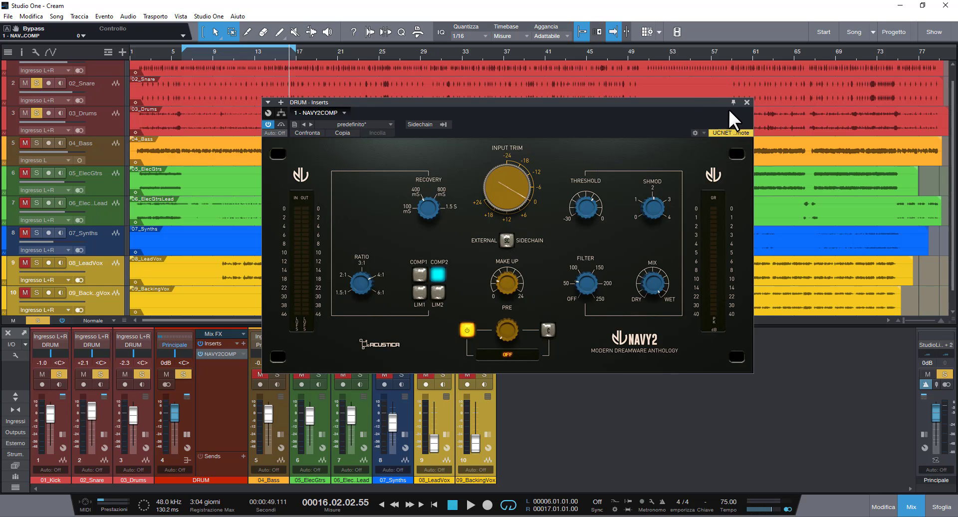
pyautogui.click(747, 102)
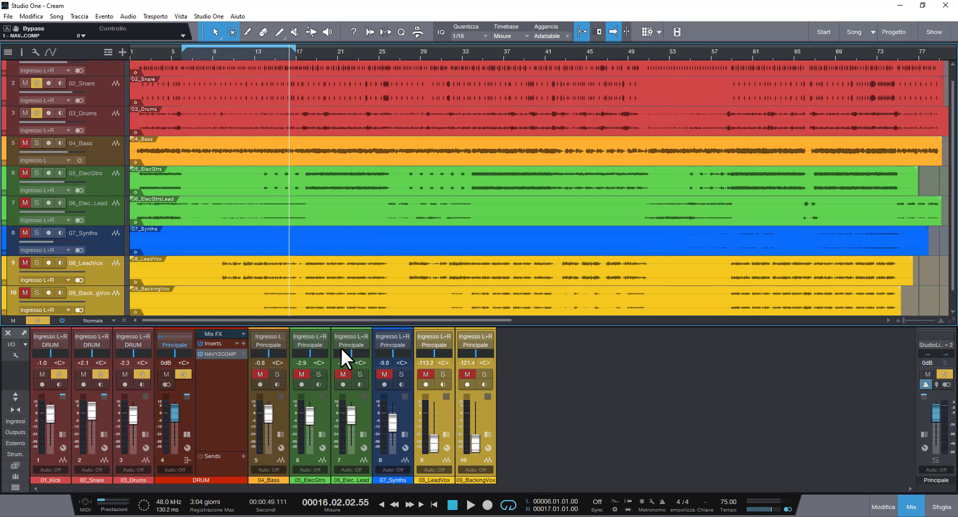
# Add 04_Bass to the solo with its inserts expanded, and play it together with the drums from bar 6
pyautogui.click(276, 374)
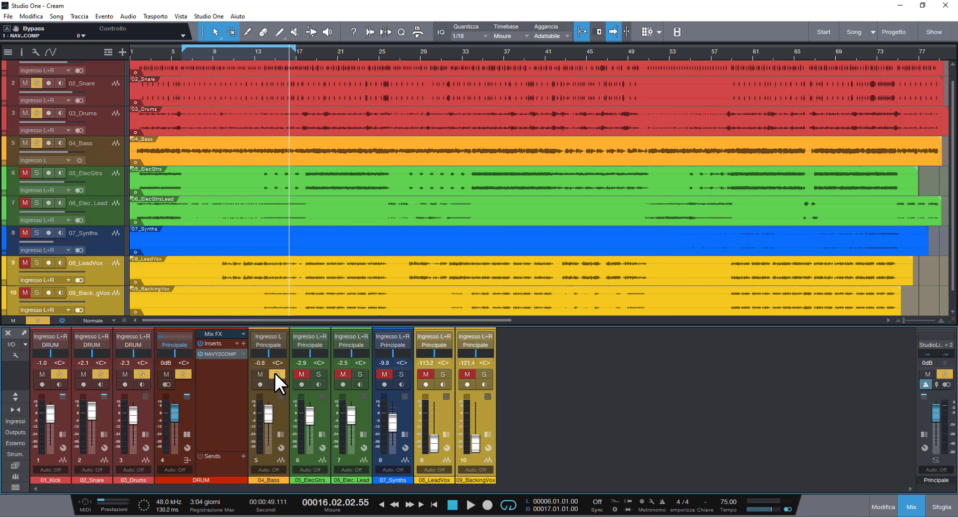
pyautogui.click(281, 435)
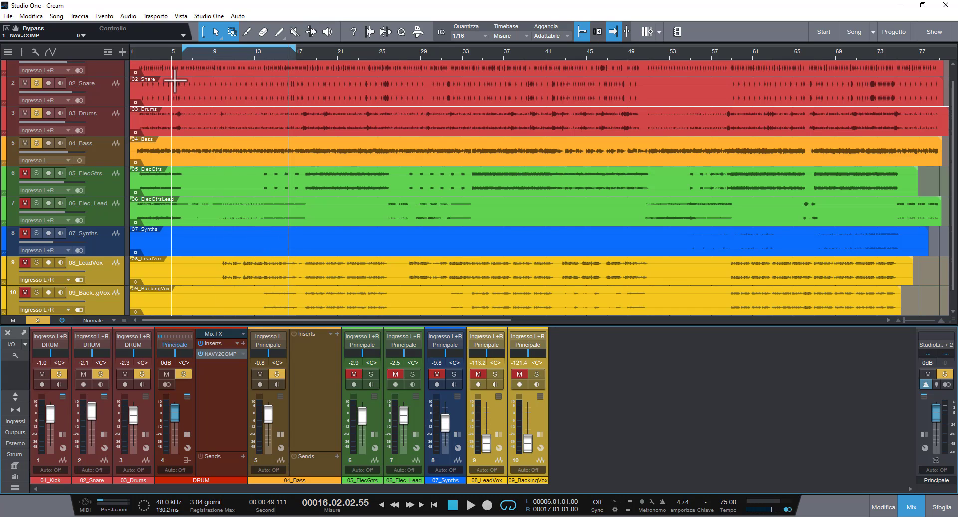
pyautogui.click(184, 55)
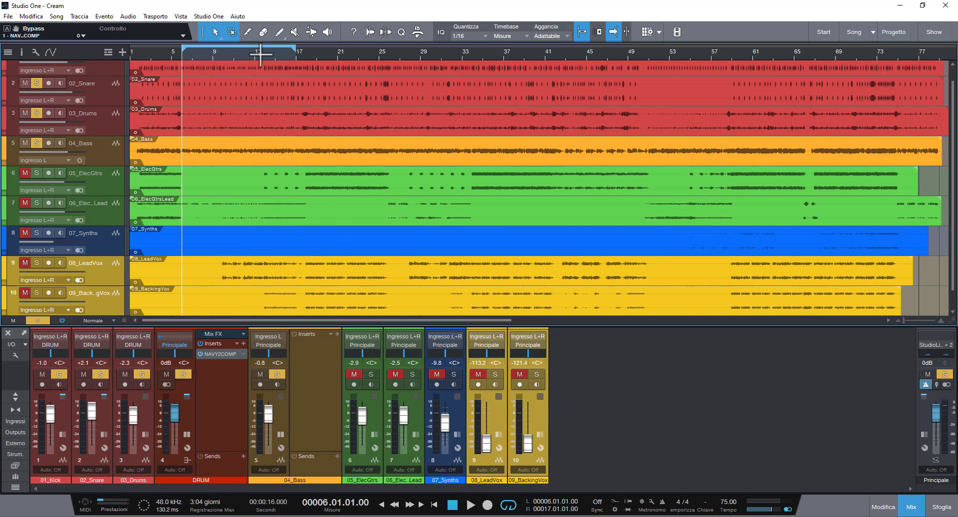
pyautogui.press('space')
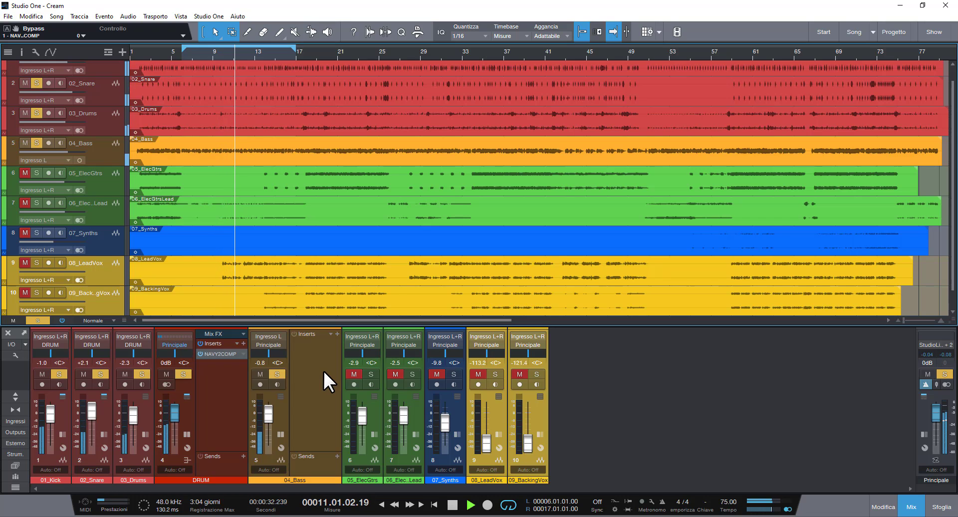
pyautogui.press('space')
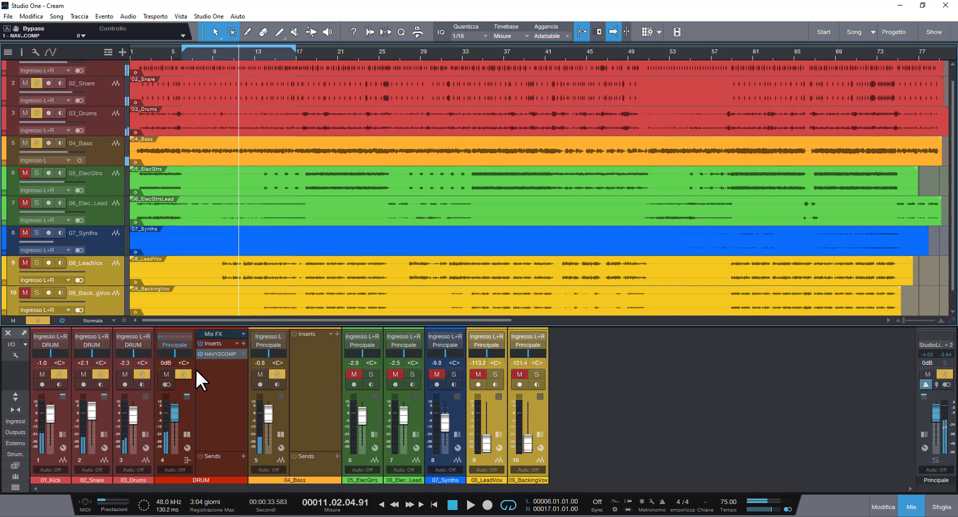
# Take the DRUM bus out of solo and insert the COLAEQ415 equalizer on 04_Bass
pyautogui.click(182, 372)
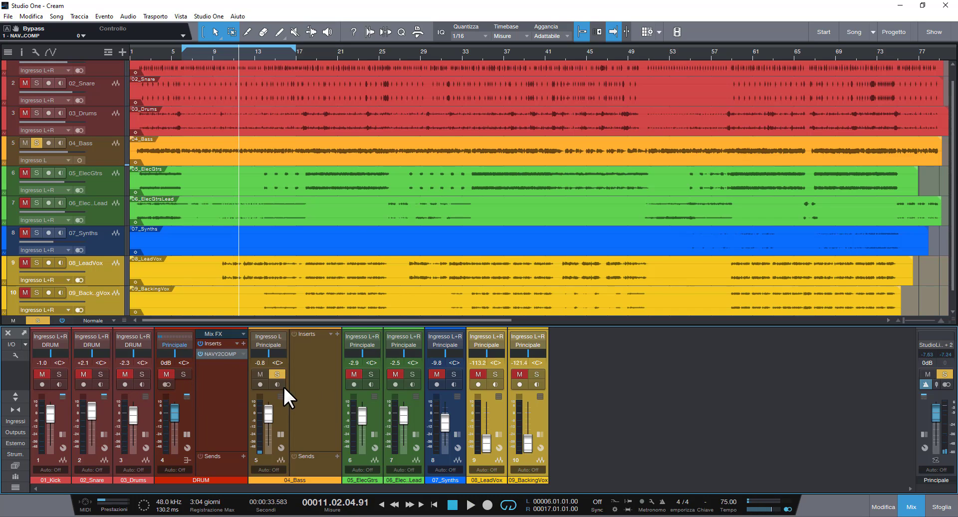
pyautogui.click(336, 333)
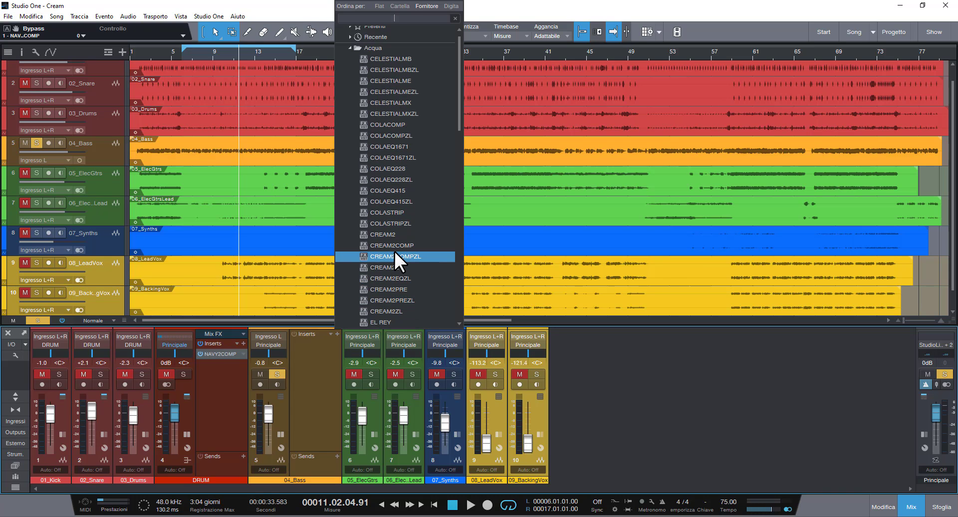
pyautogui.press('Up')
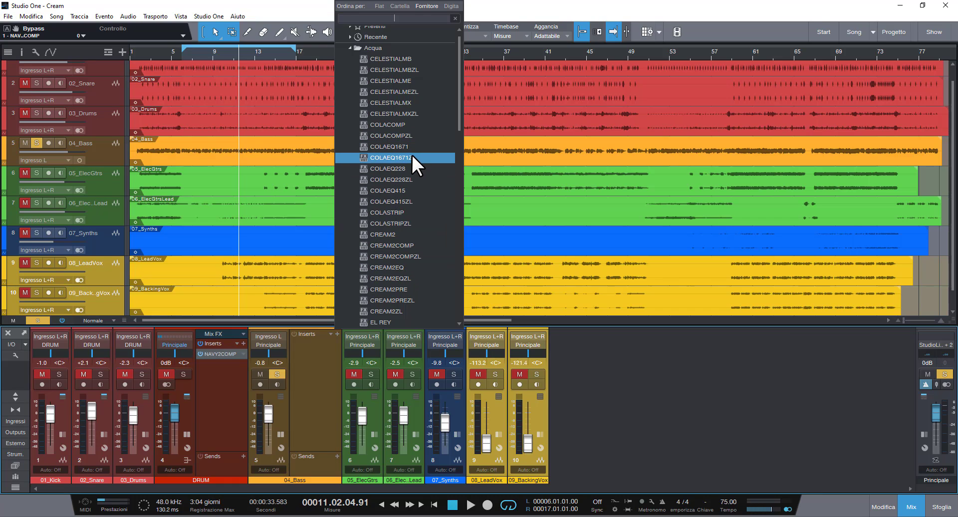
pyautogui.click(412, 187)
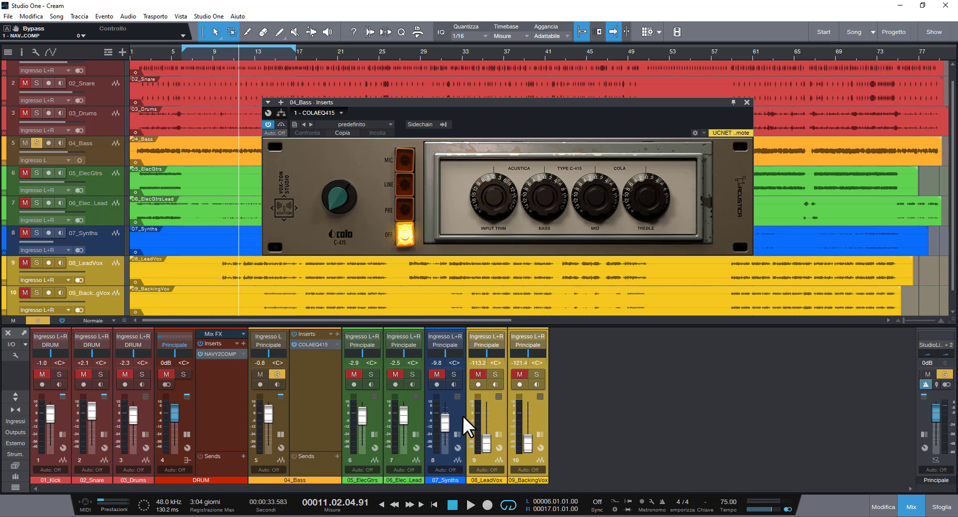
# Play the soloed bass while adjusting the mid and treble gains of COLAEQ415, and stop playback
pyautogui.press('space')
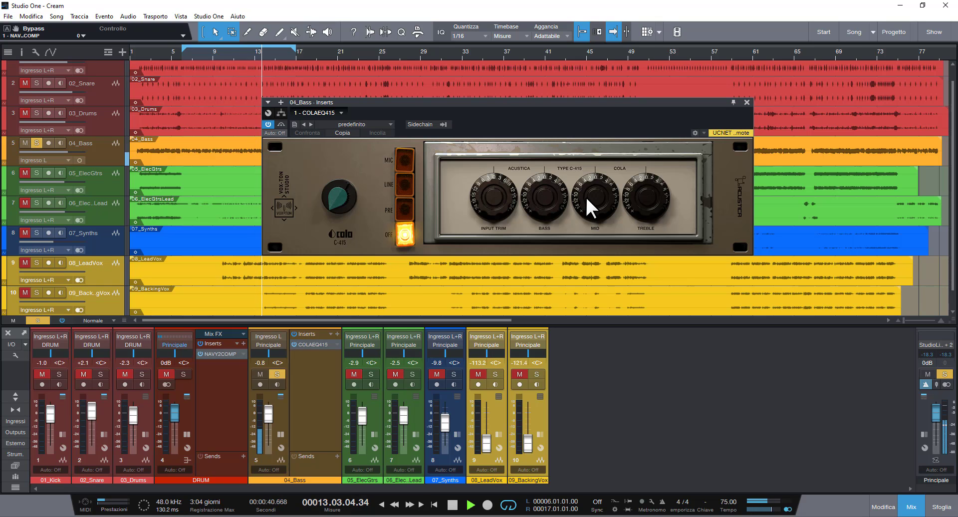
pyautogui.moveTo(586, 196); pyautogui.dragTo(592, 176)
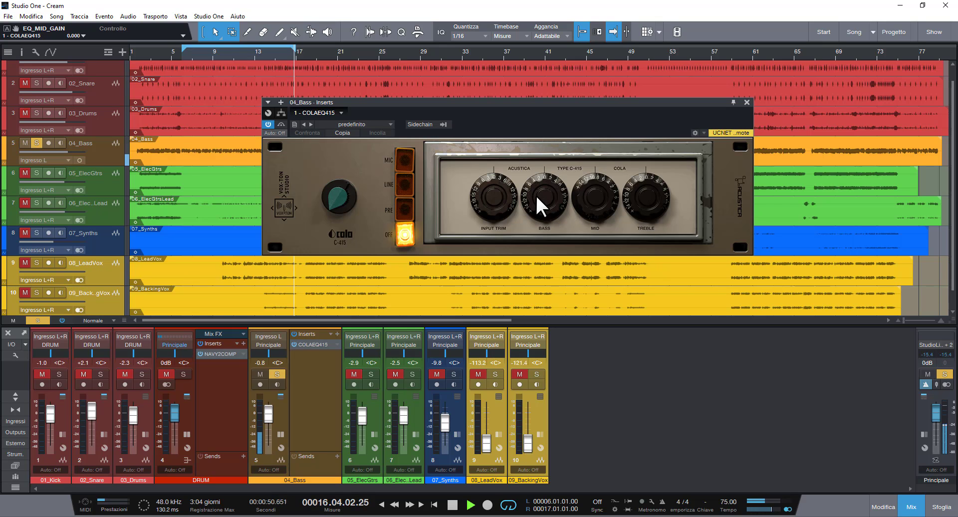
pyautogui.moveTo(637, 193)
pyautogui.mouseDown()
pyautogui.moveTo(645, 173)
pyautogui.moveTo(642, 184)
pyautogui.mouseUp()
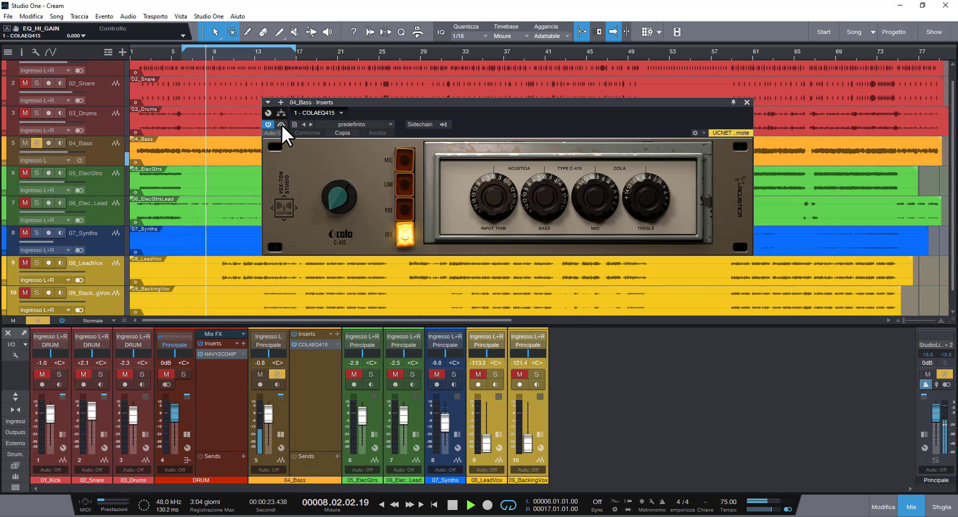
pyautogui.press('space')
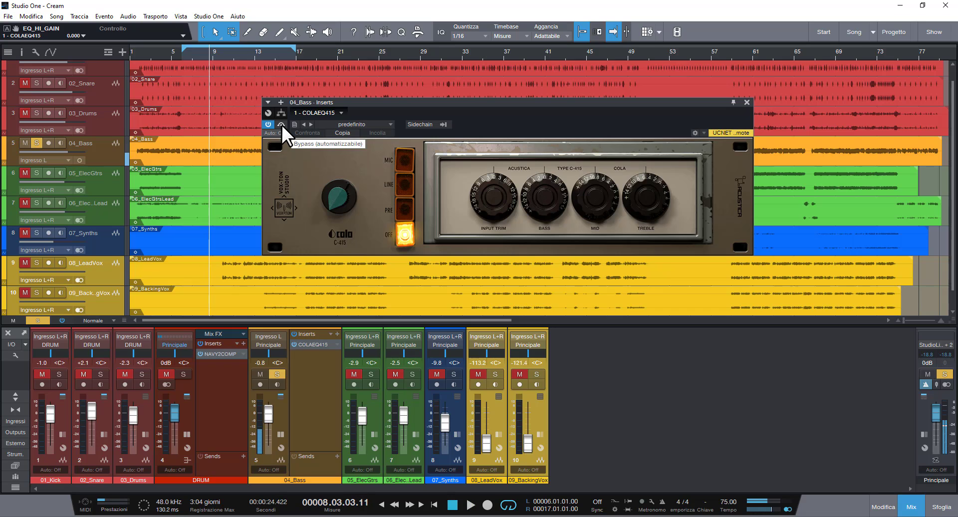
# Play the soloed bass from bar 7, comparing it with COLAEQ415 bypassed and active
pyautogui.click(194, 48)
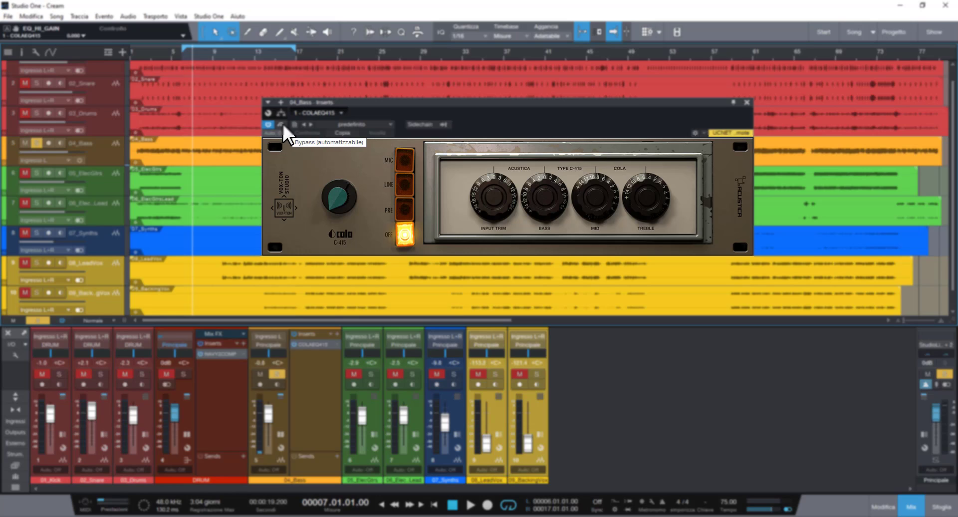
pyautogui.press('space')
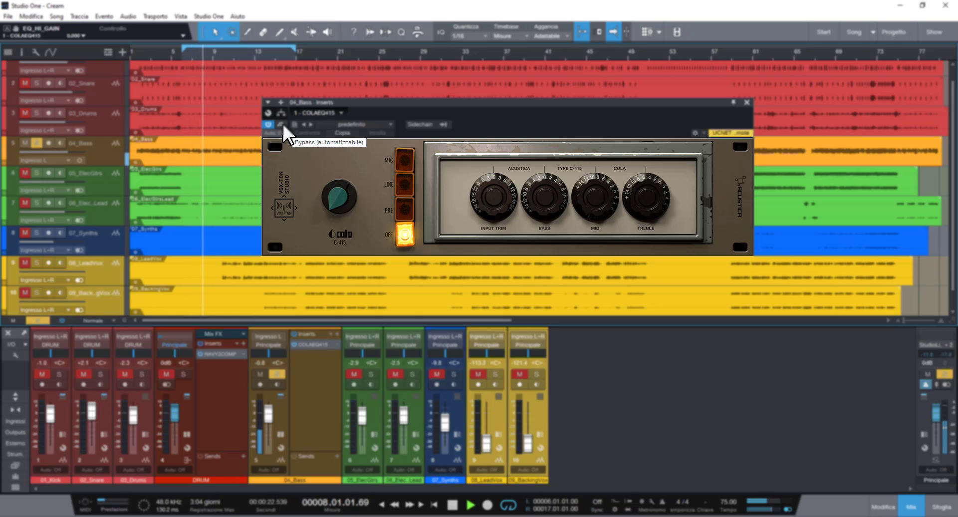
pyautogui.click(281, 124)
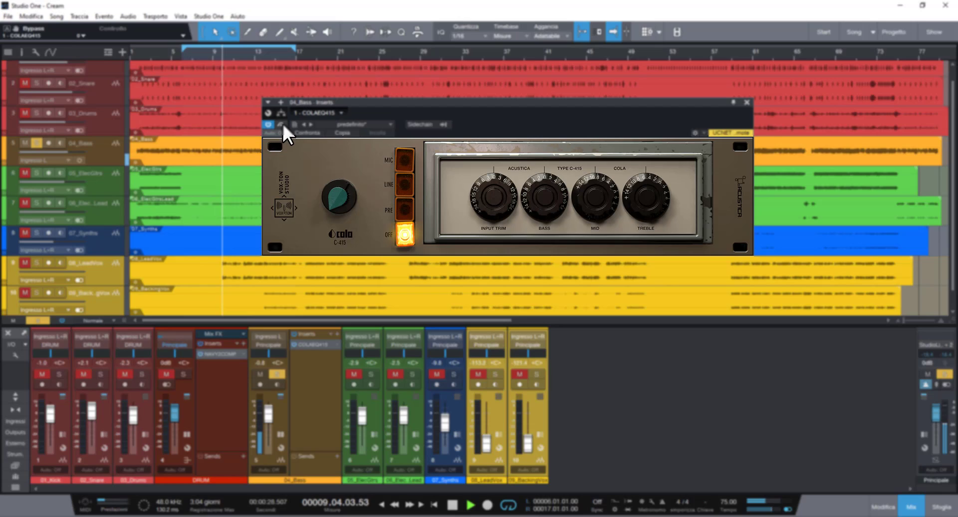
pyautogui.click(282, 123)
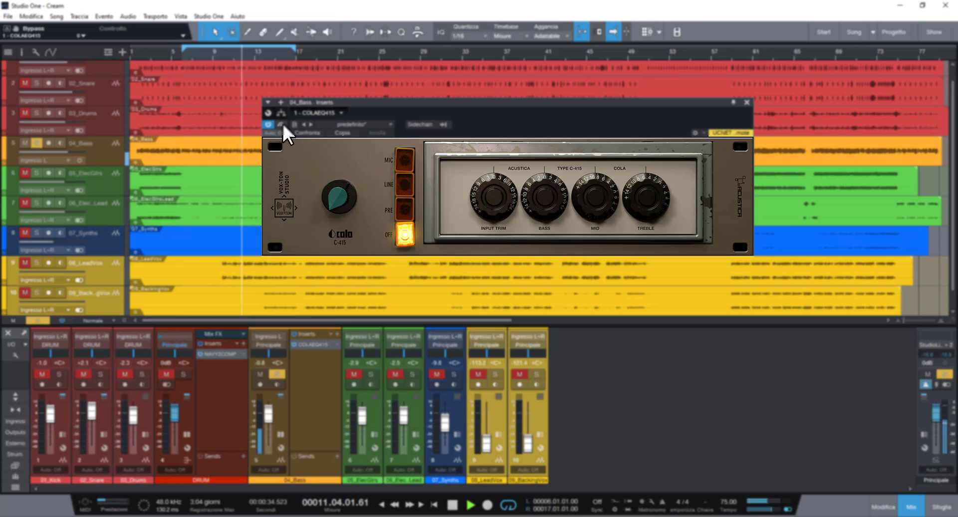
pyautogui.press('space')
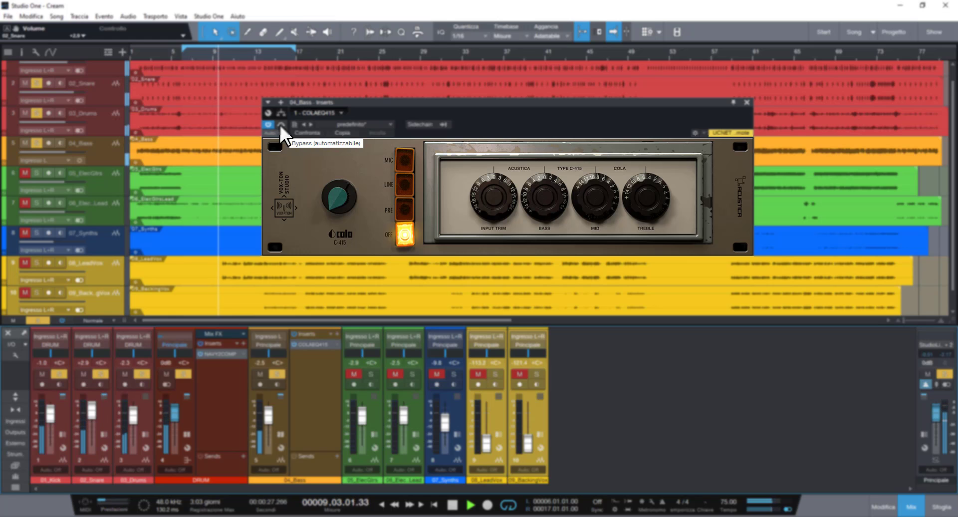
# Compare the bass with COLAEQ415 bypassed and active while it plays together with the soloed drums
pyautogui.click(280, 124)
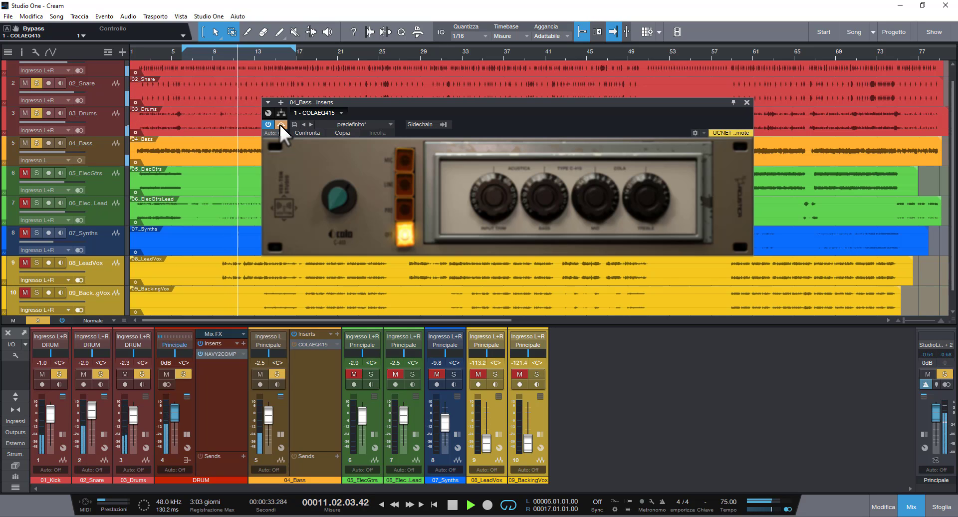
pyautogui.click(279, 124)
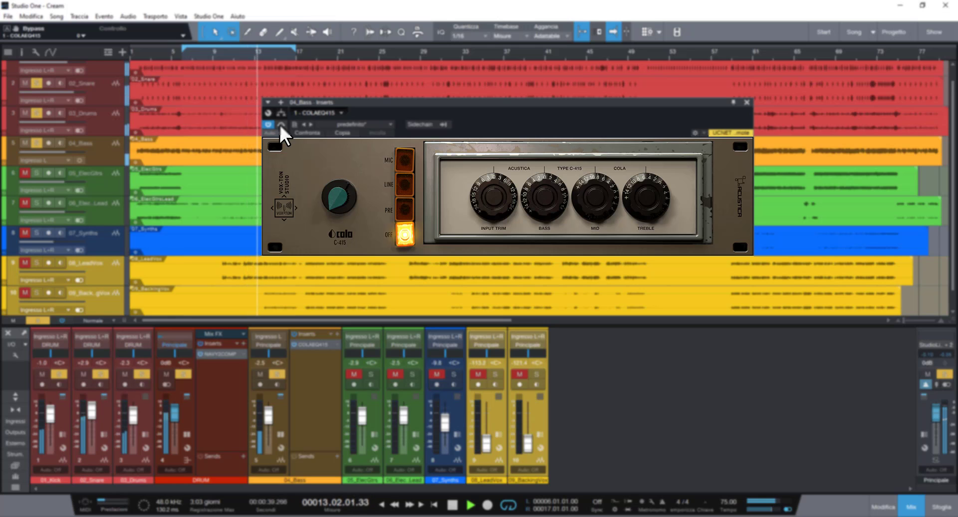
pyautogui.click(279, 124)
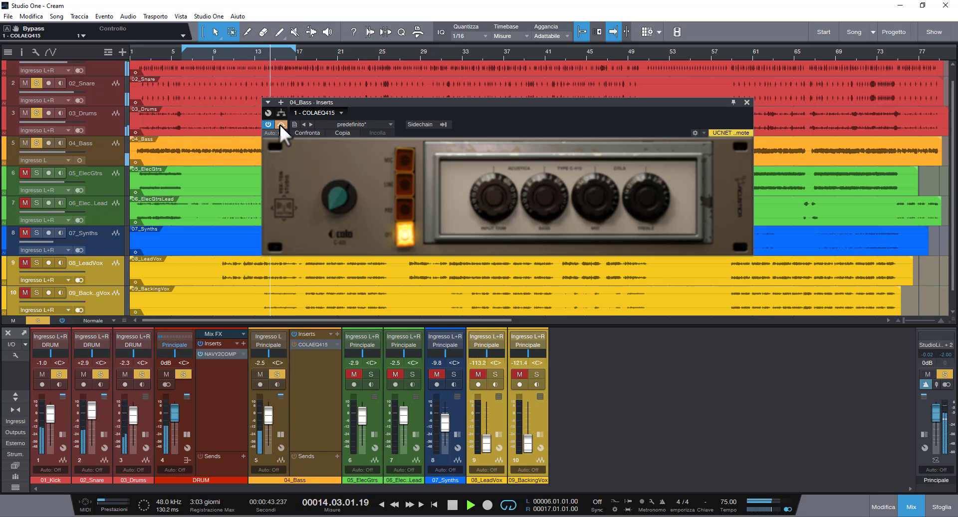
pyautogui.click(279, 124)
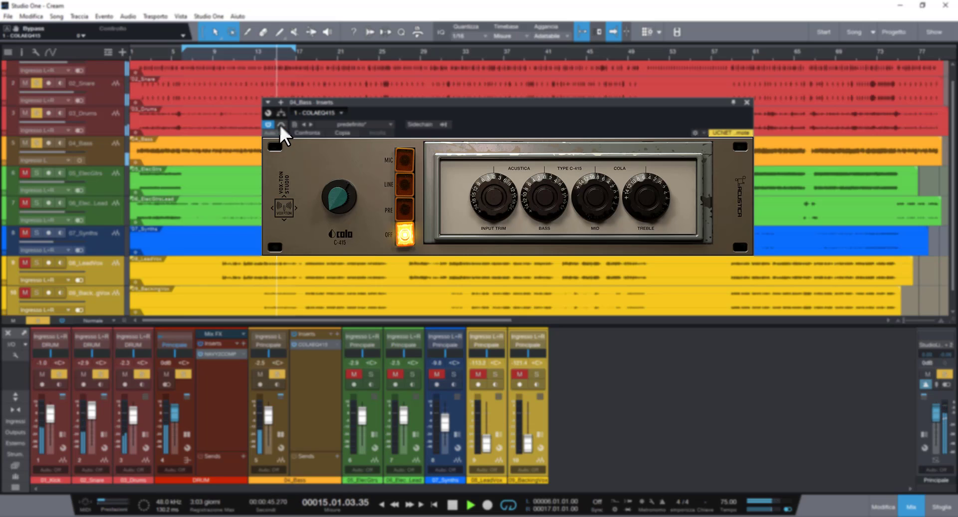